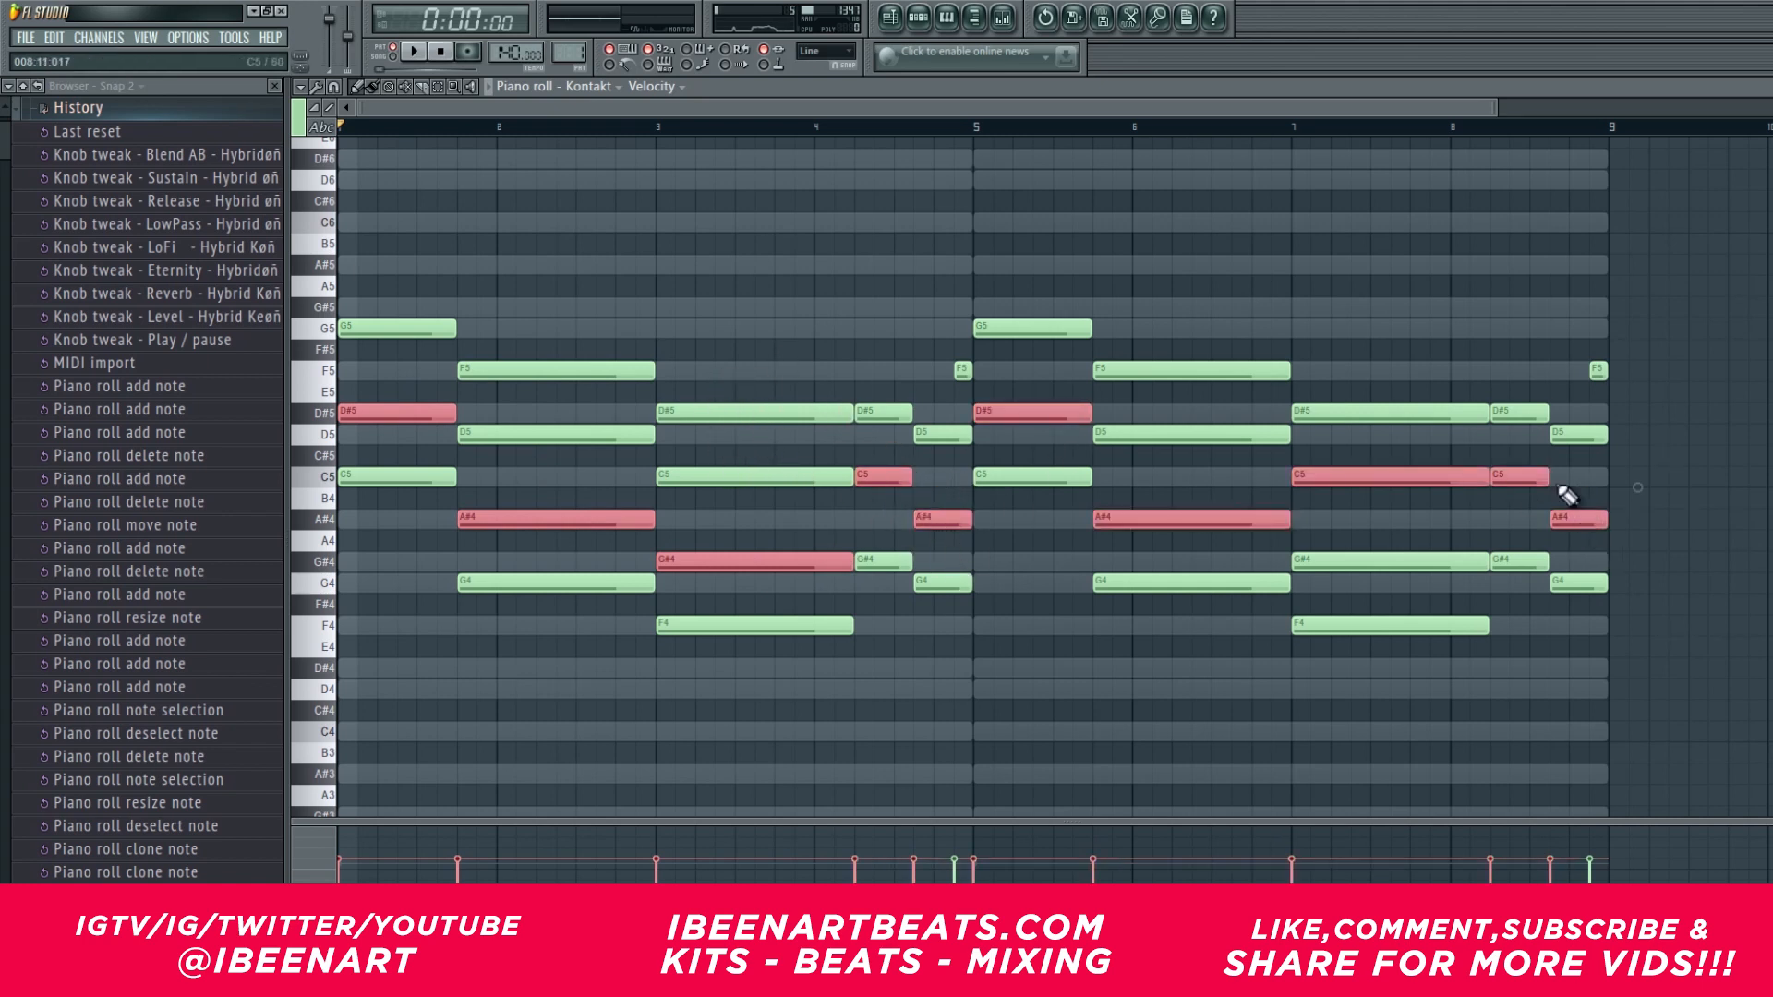
Transpose the selected chord notes up one octave and play the pattern back.
key(ctrl+Up)
click(1427, 408)
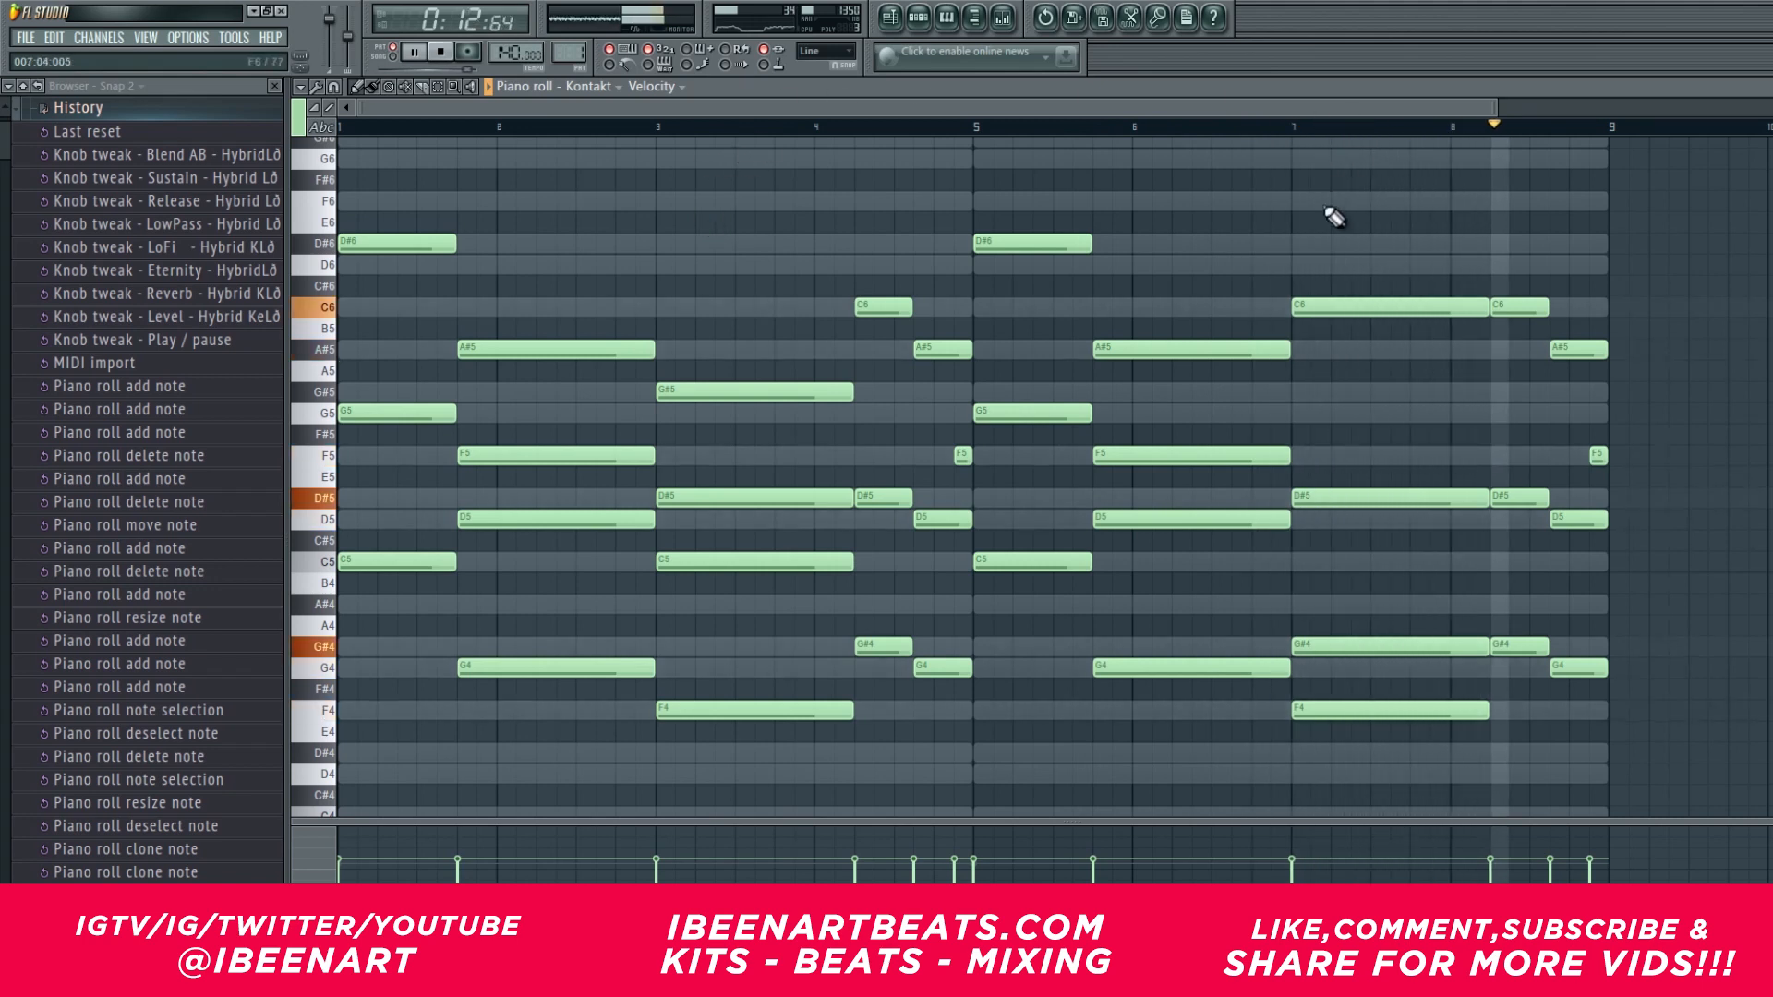
key(space)
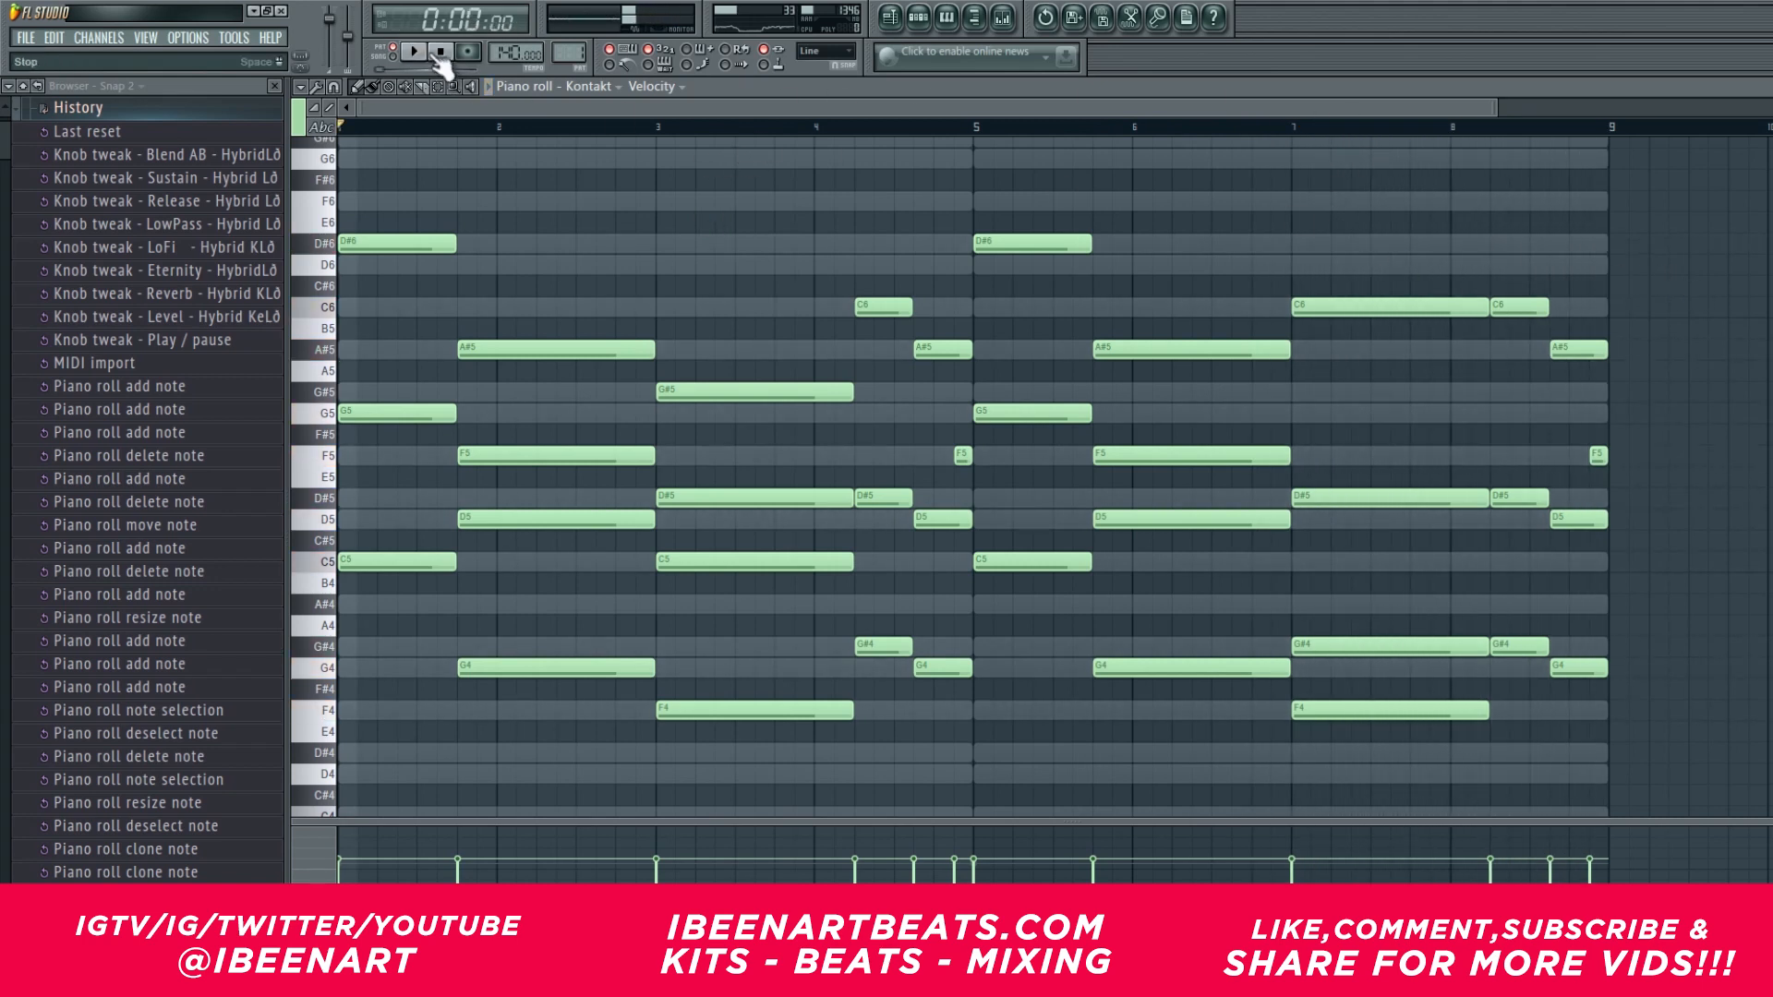
Lower the whole pattern one octave and split the opening top note into a D#5 followed by an equally long D5.
click(231, 109)
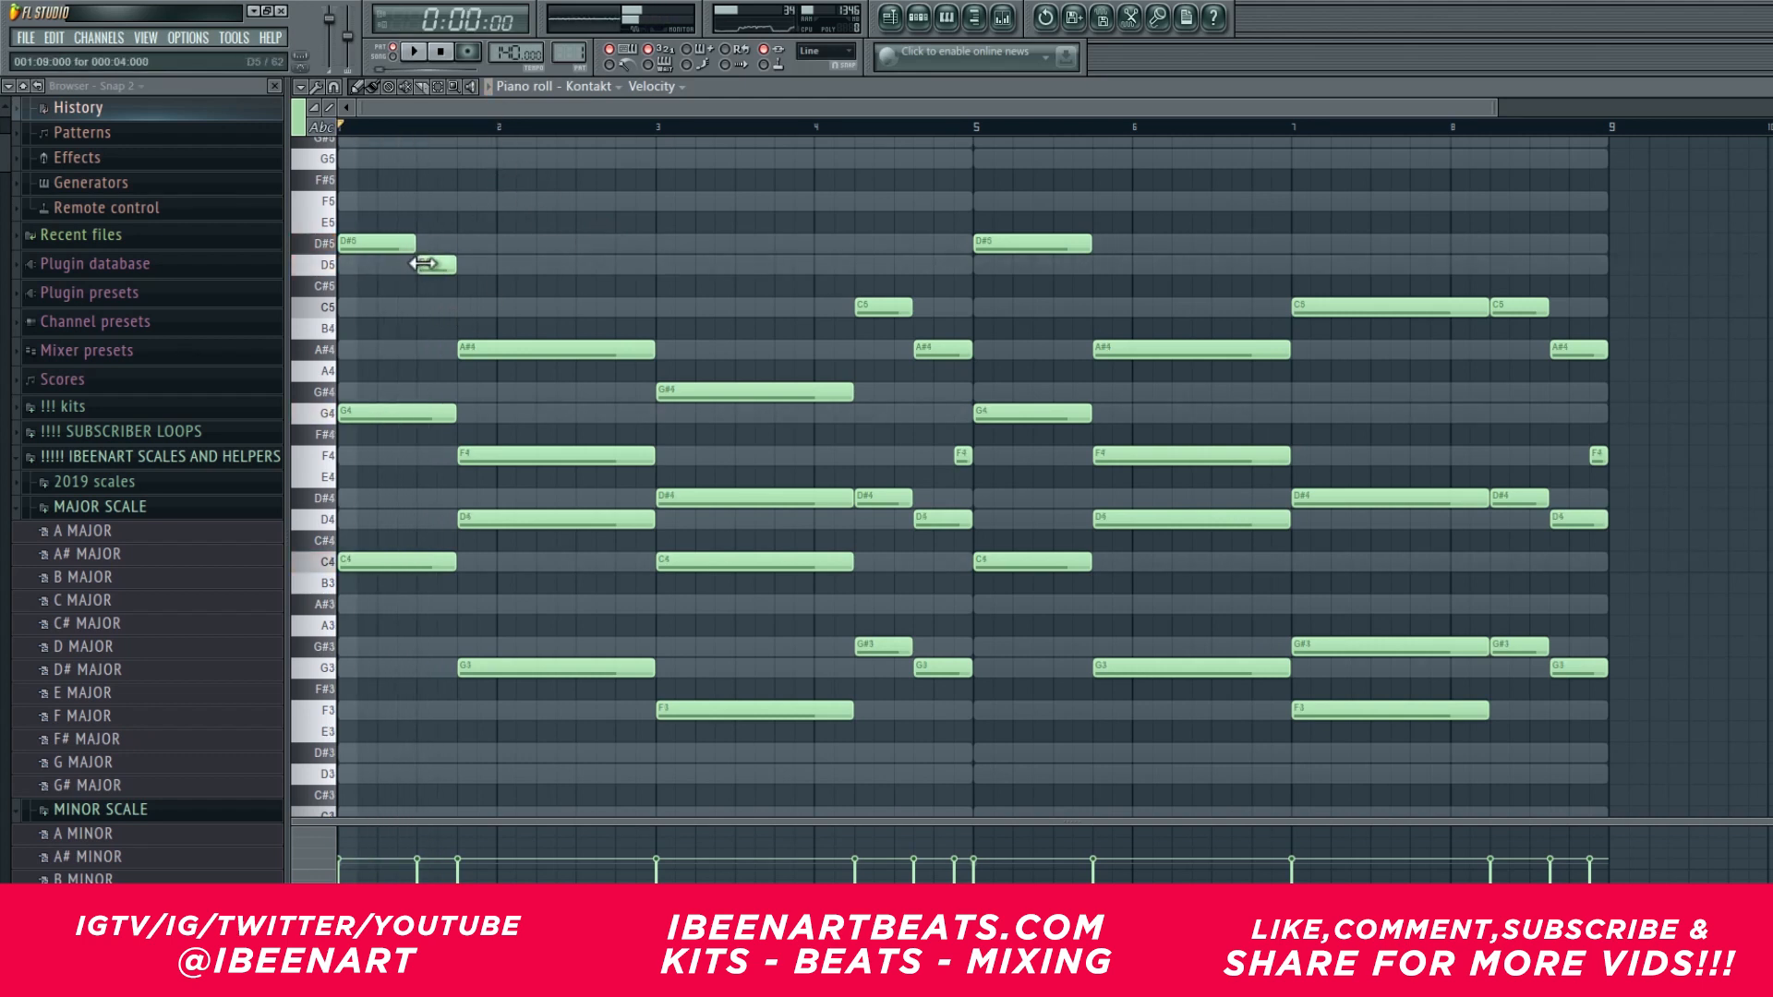
drag(390, 264, 395, 242)
key(space)
key(space)
Add a melody G5 at bar 2 followed by an F5, plus short D5 and D#5 notes around them.
click(506, 158)
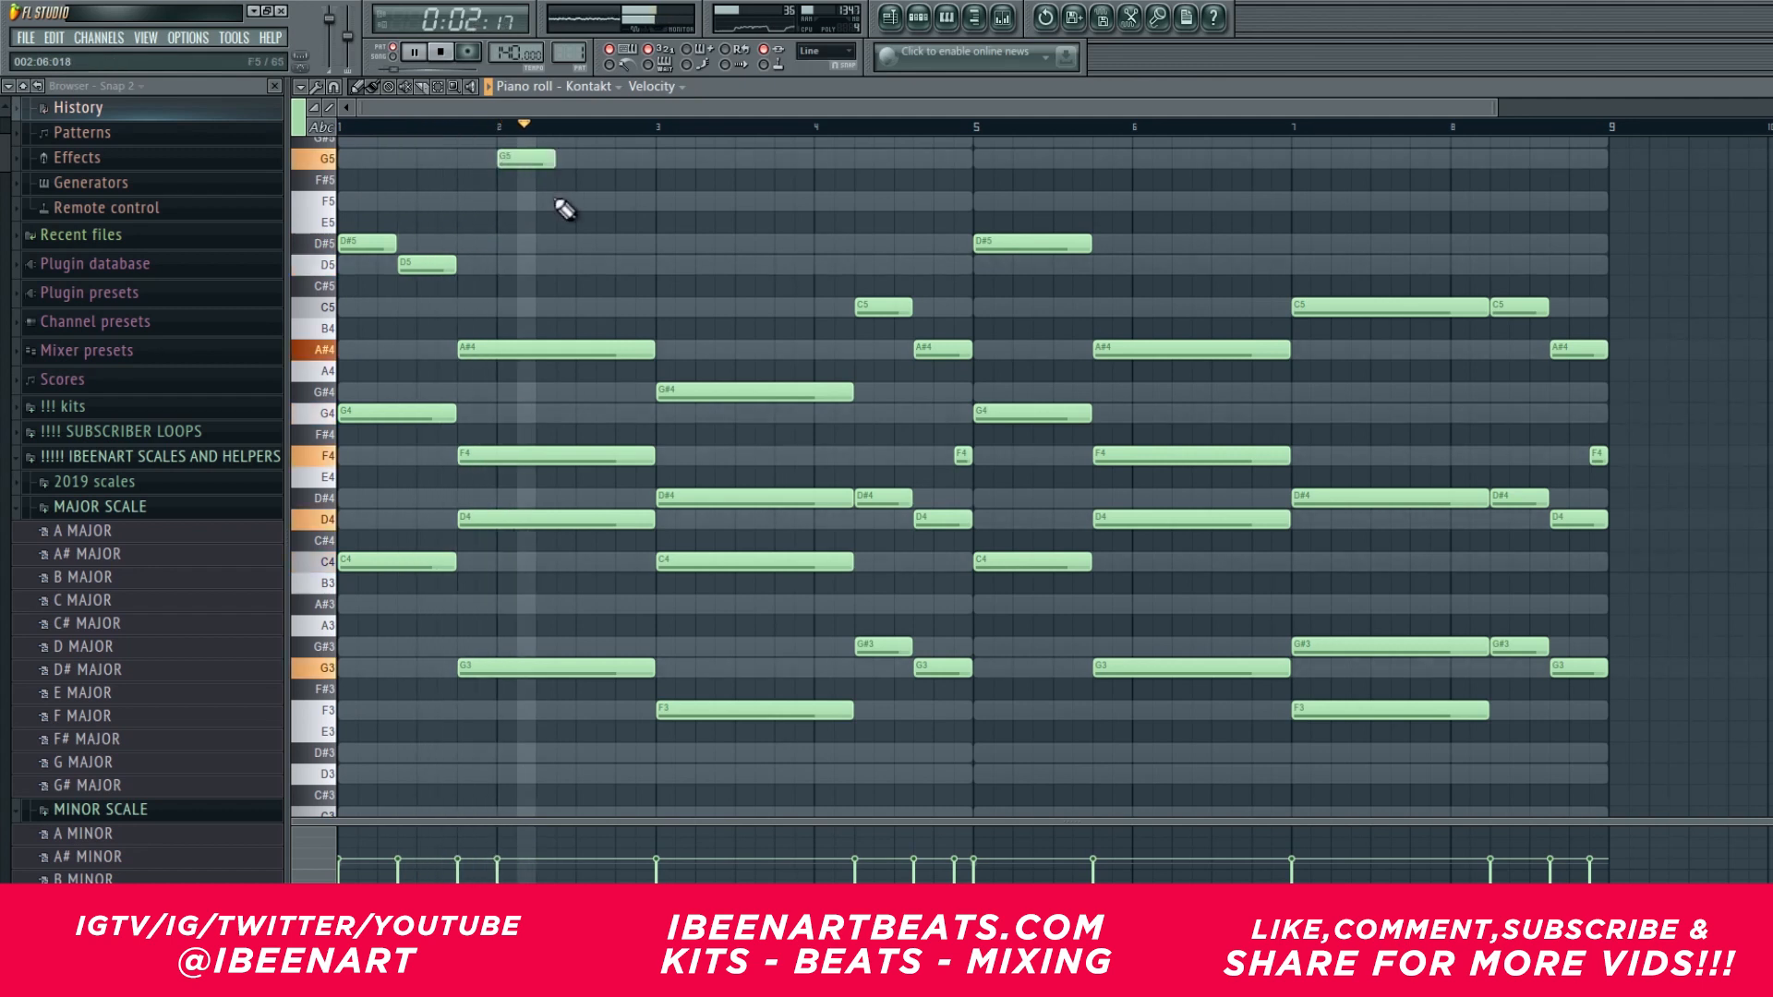
click(579, 202)
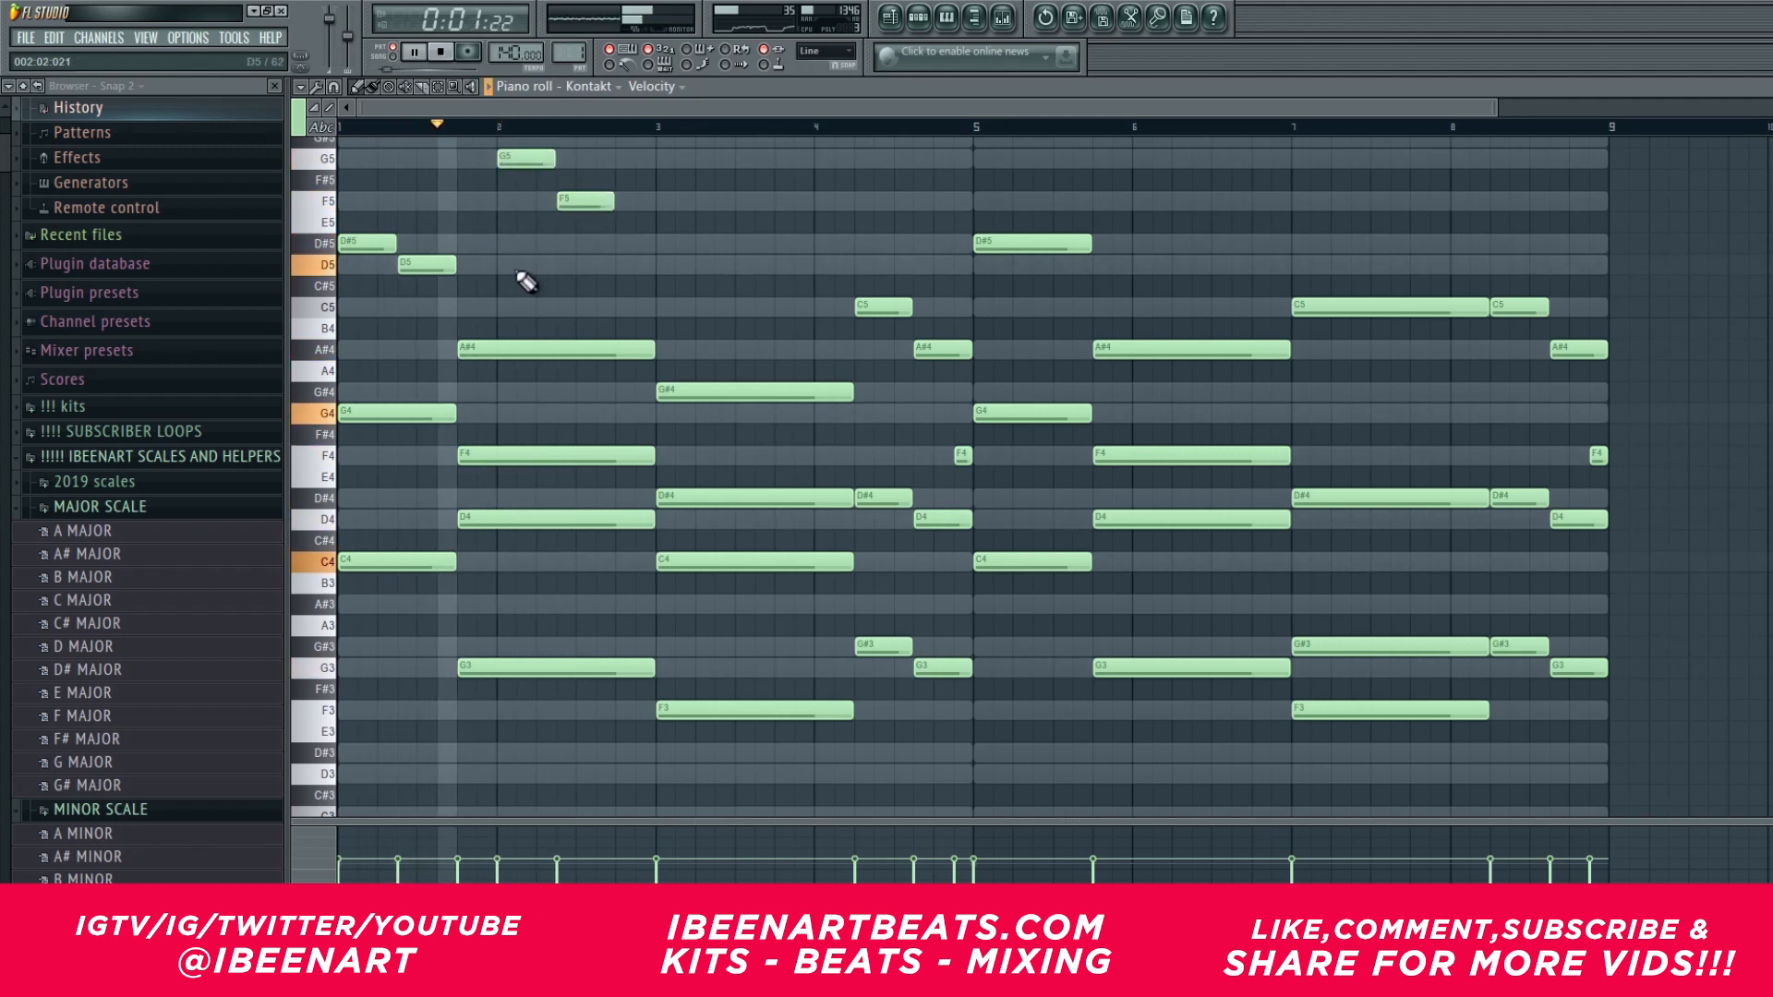
click(539, 243)
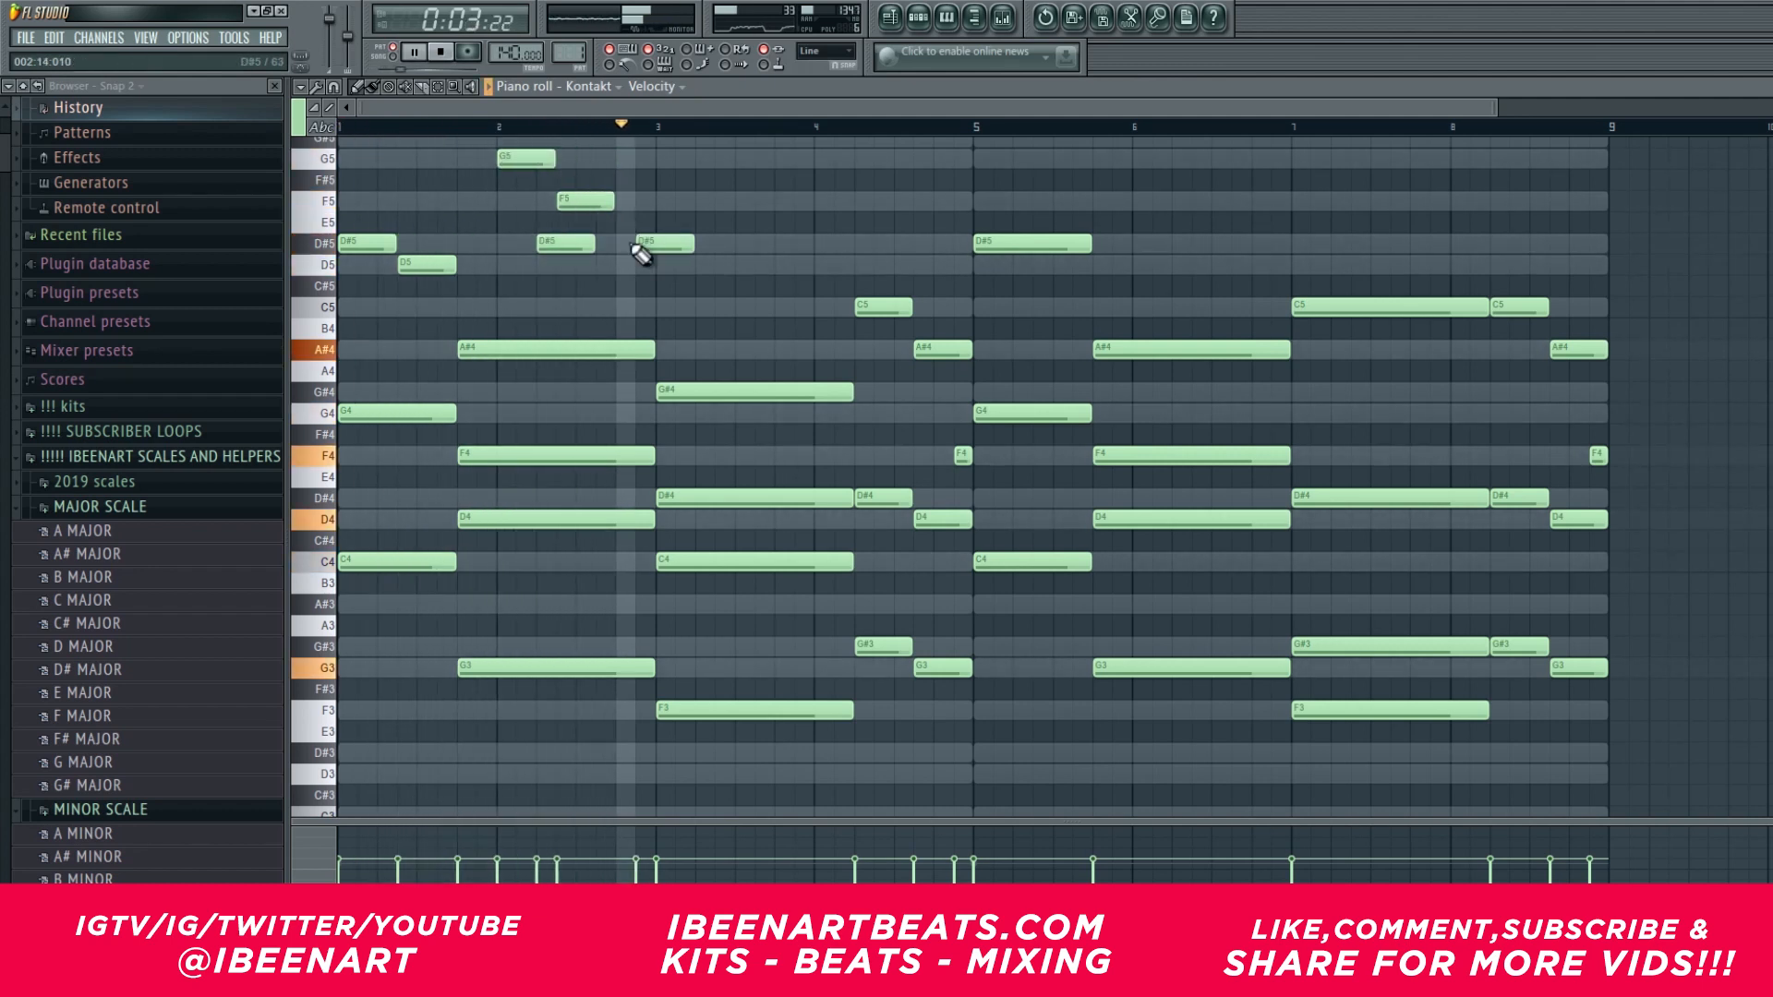
click(646, 243)
key(space)
drag(680, 240, 558, 240)
key(space)
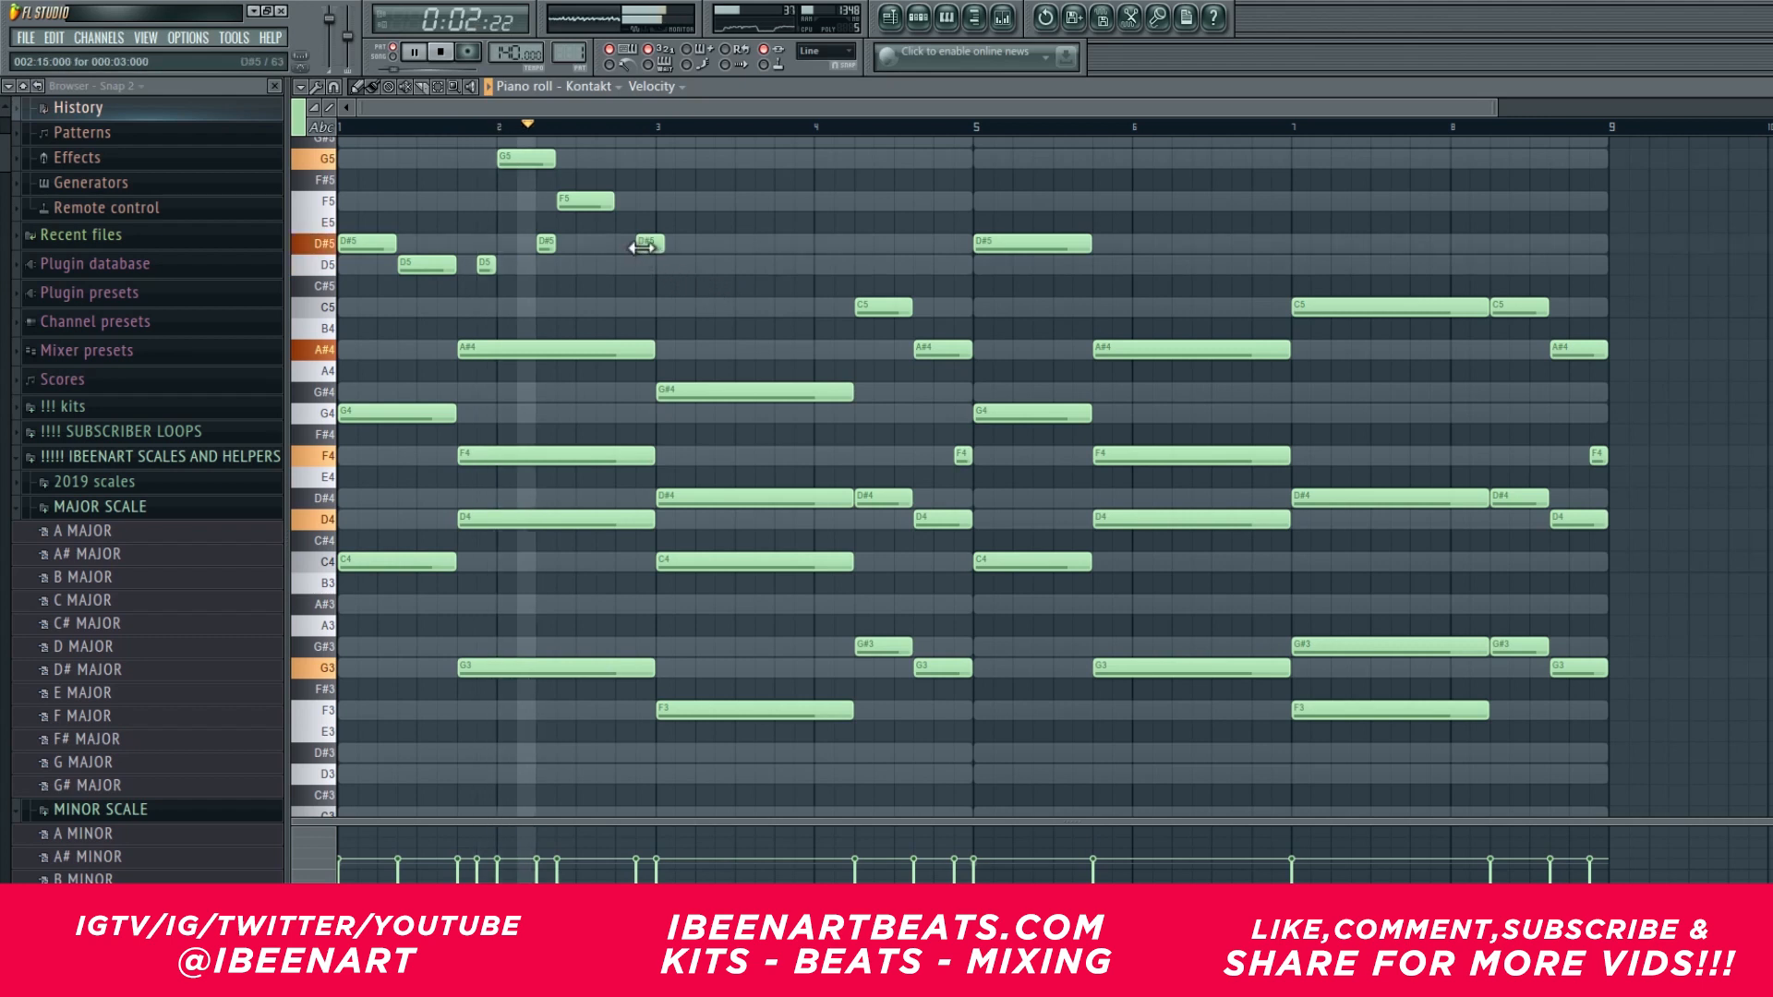
Replace the last D#5 in bar 2 with one that starts right after the F5 and ends at bar 3.
right_click(644, 243)
key(space)
key(space)
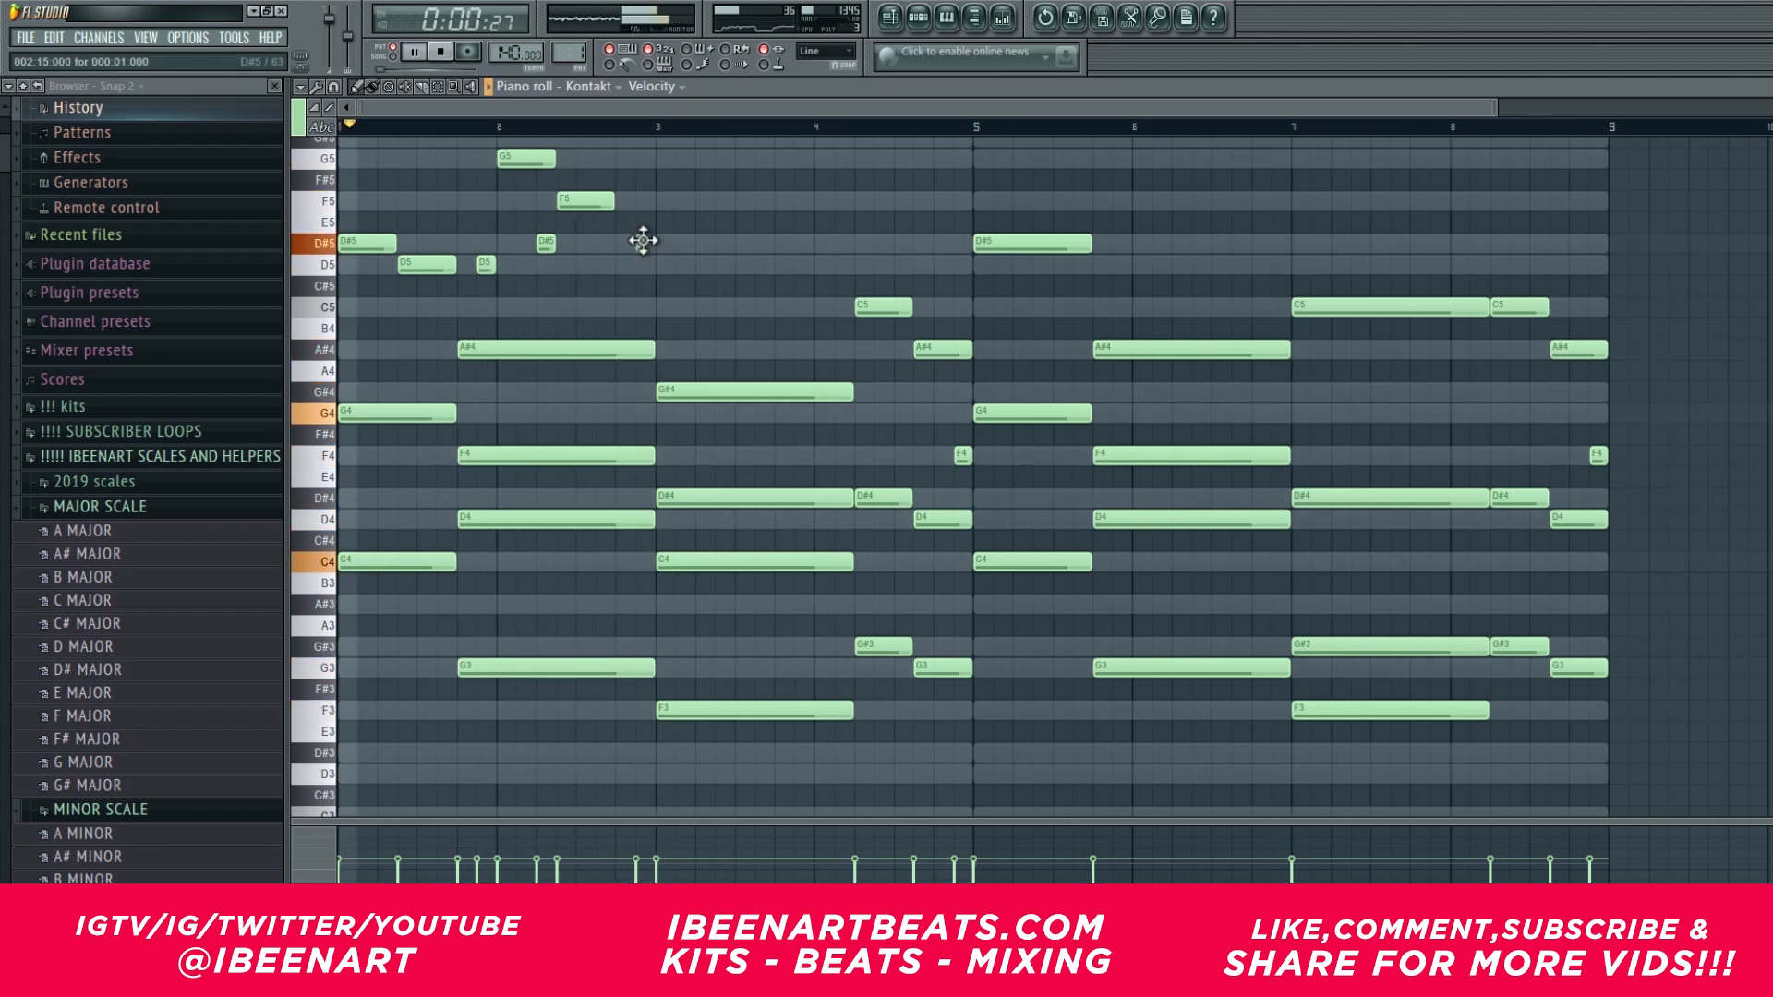
click(617, 244)
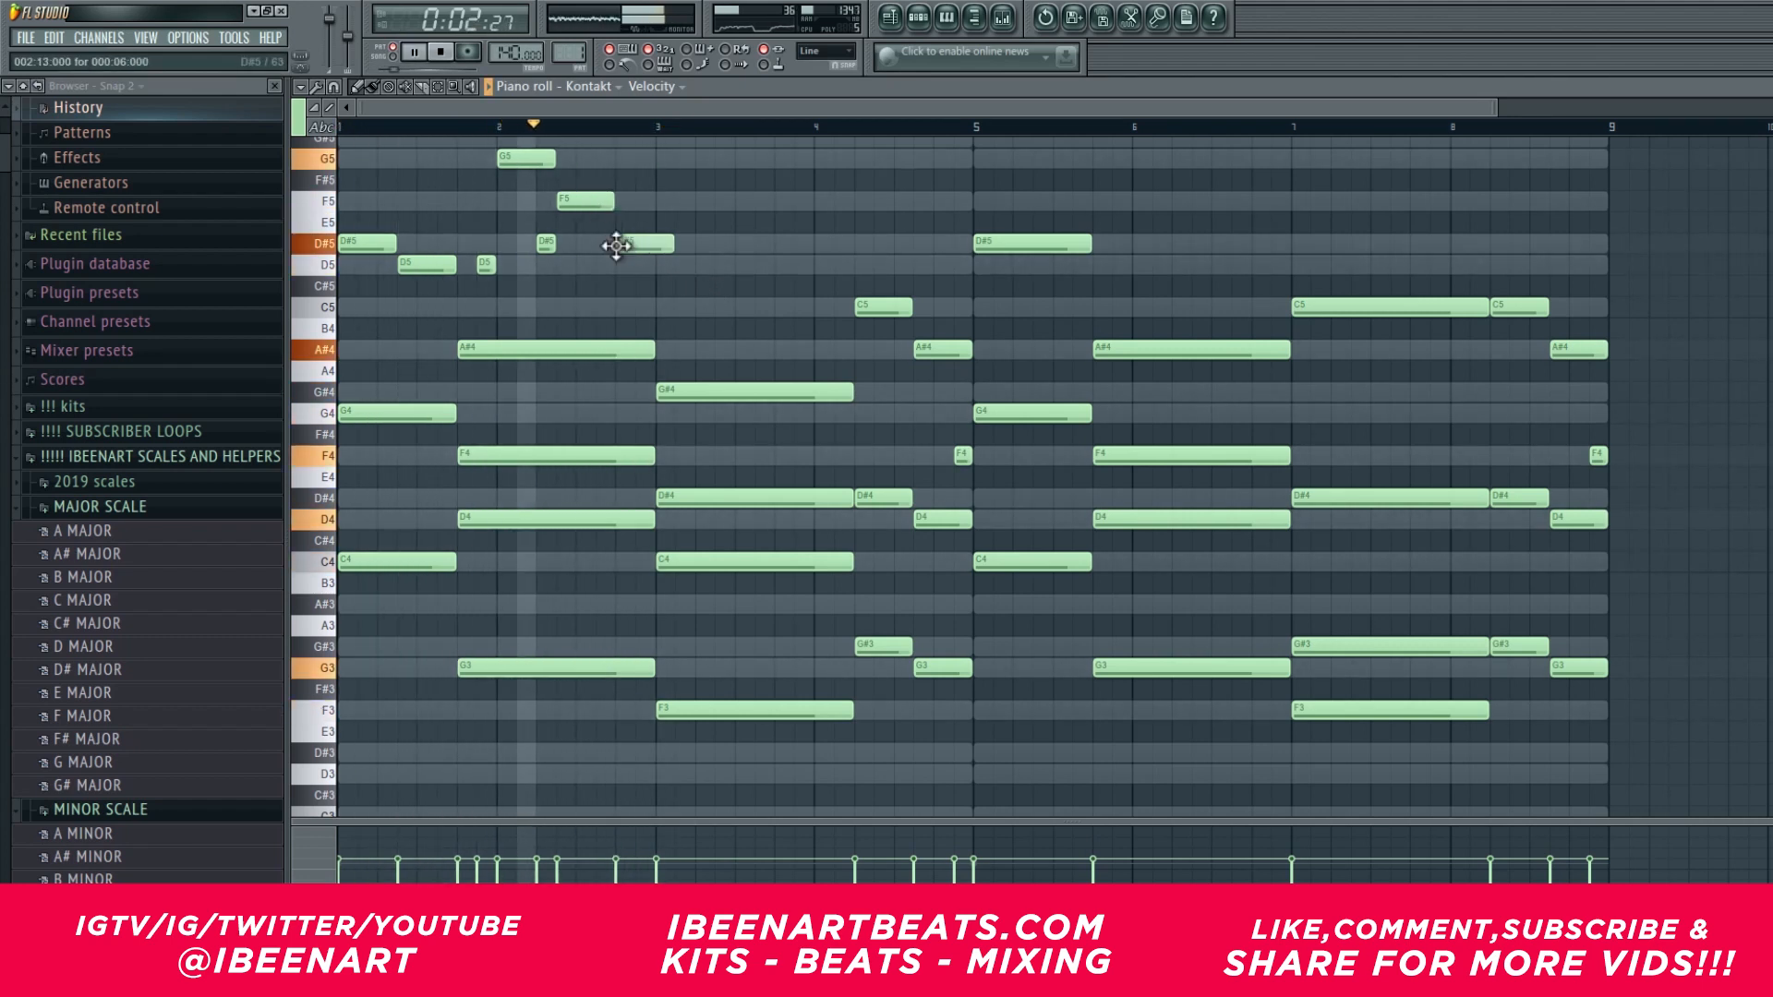
drag(670, 243, 660, 243)
Duplicate the top melody notes of bars 1 and 2 into bars 3 and 4.
drag(712, 303, 319, 159)
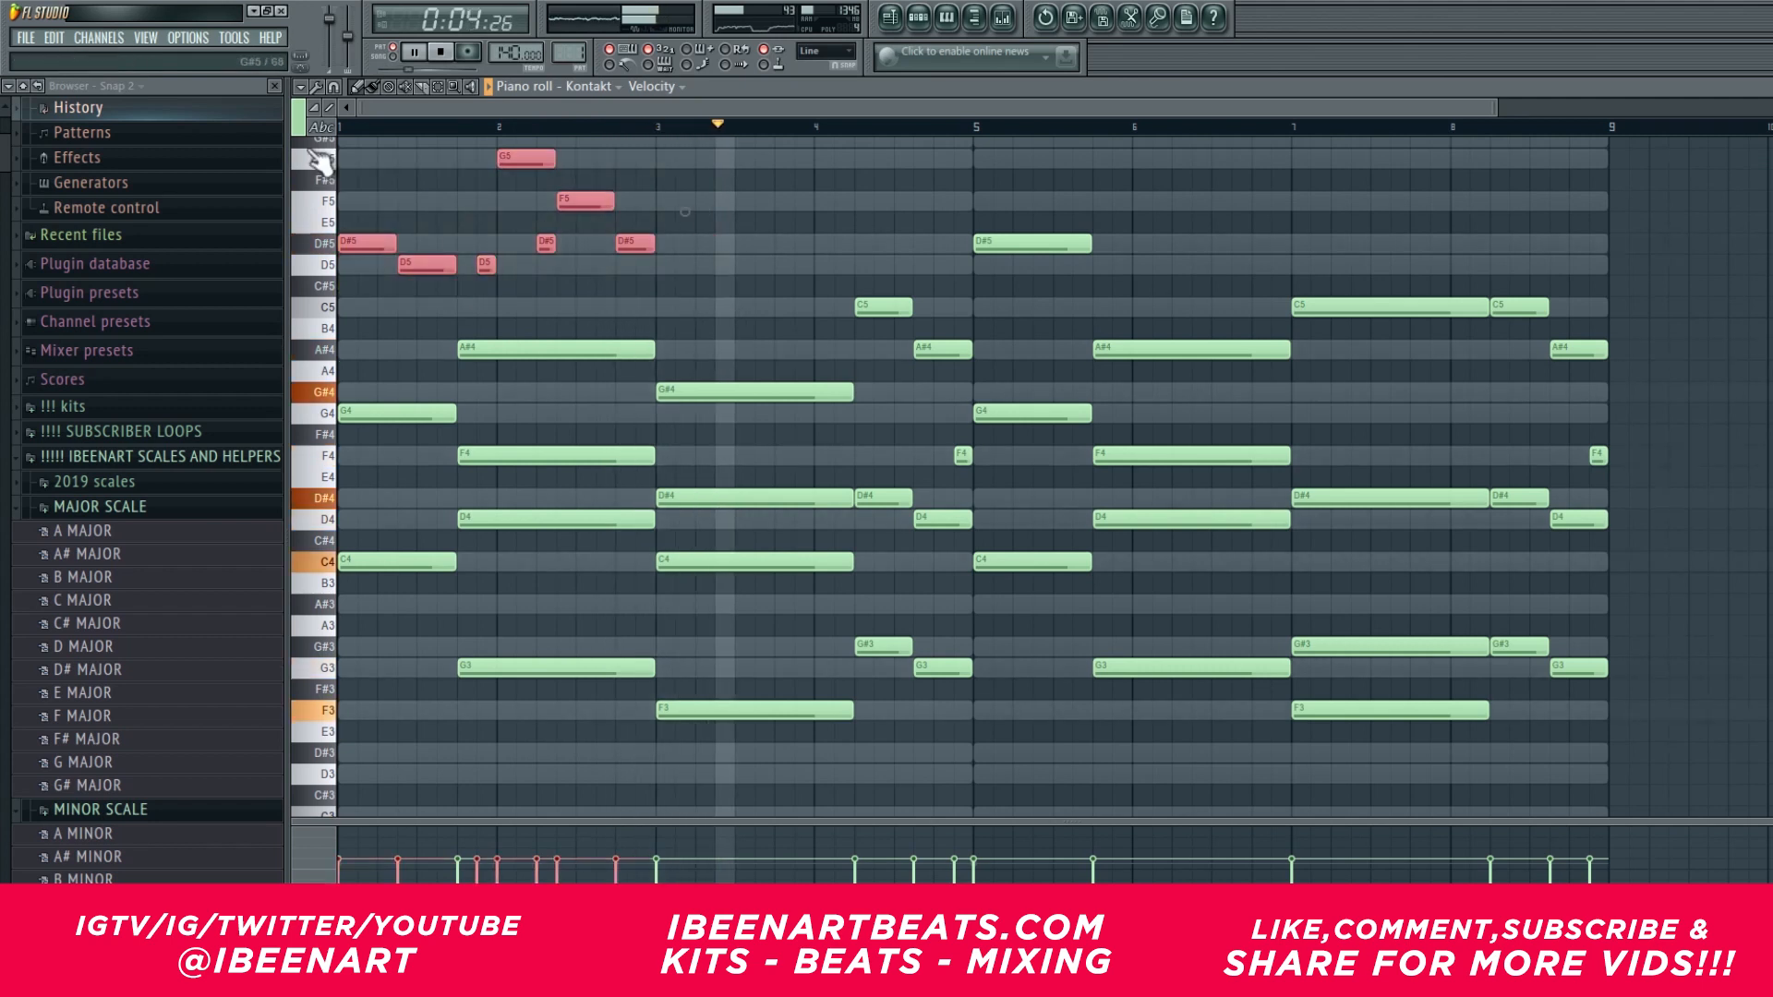
key(ctrl+b)
key(ctrl+d)
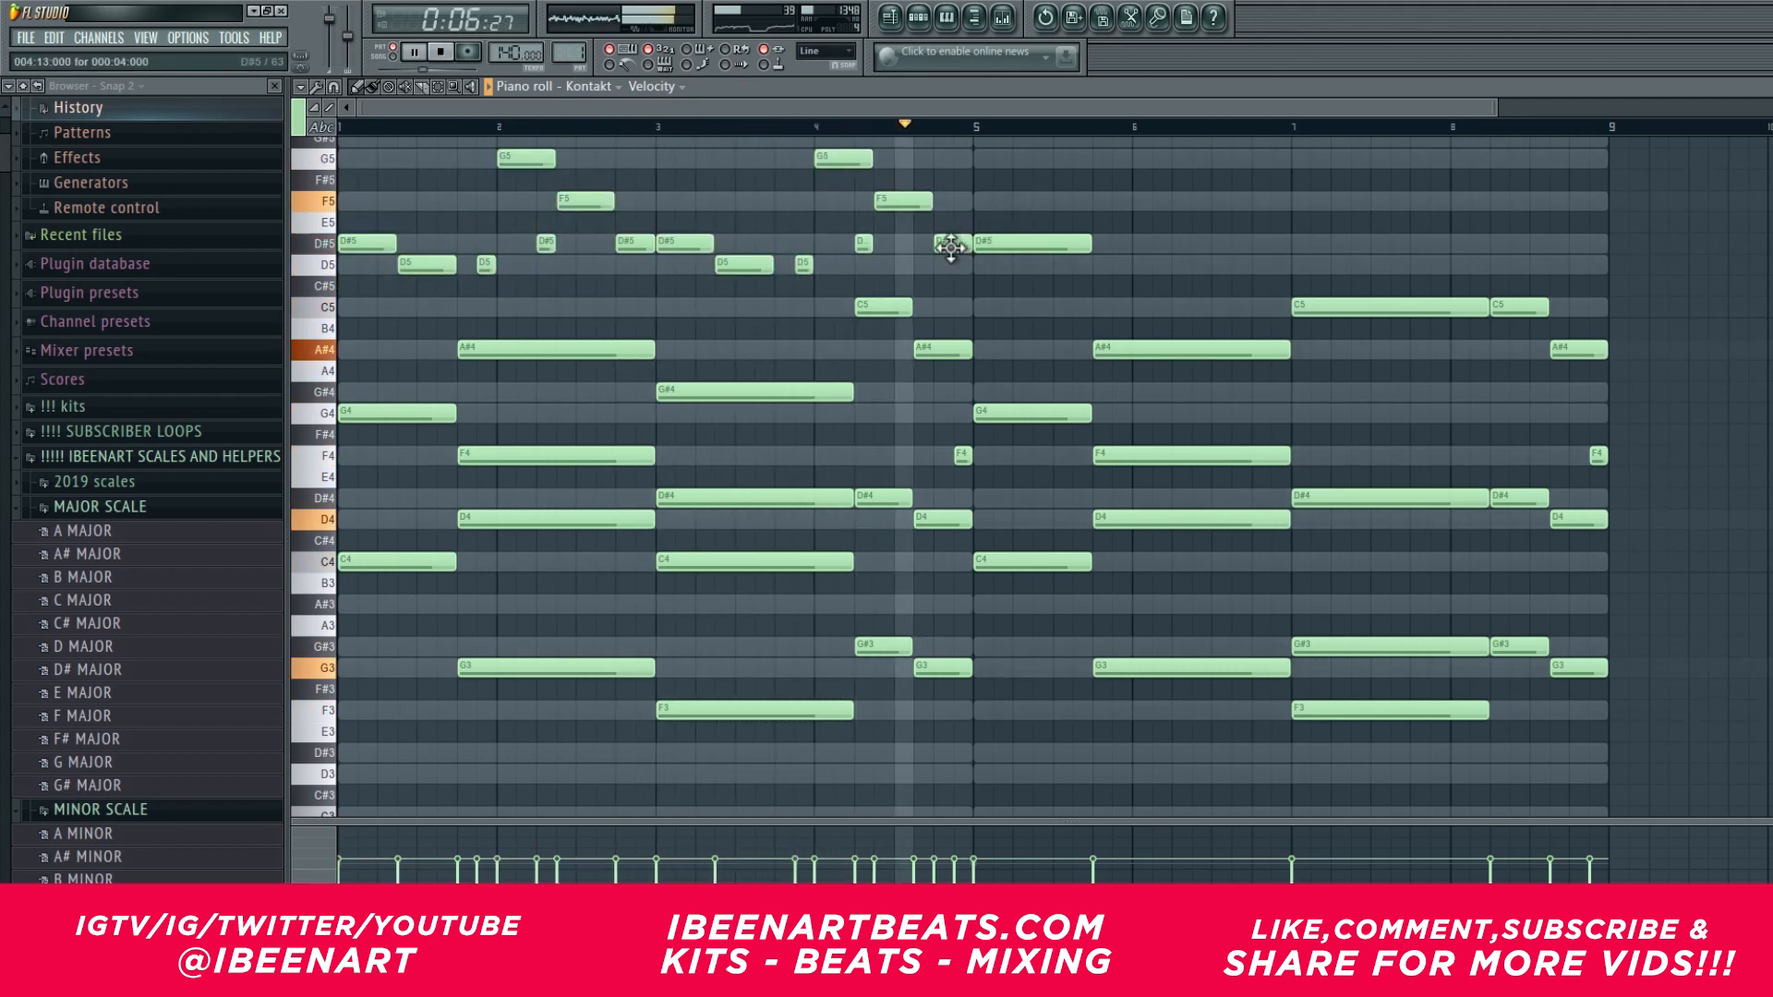
key(space)
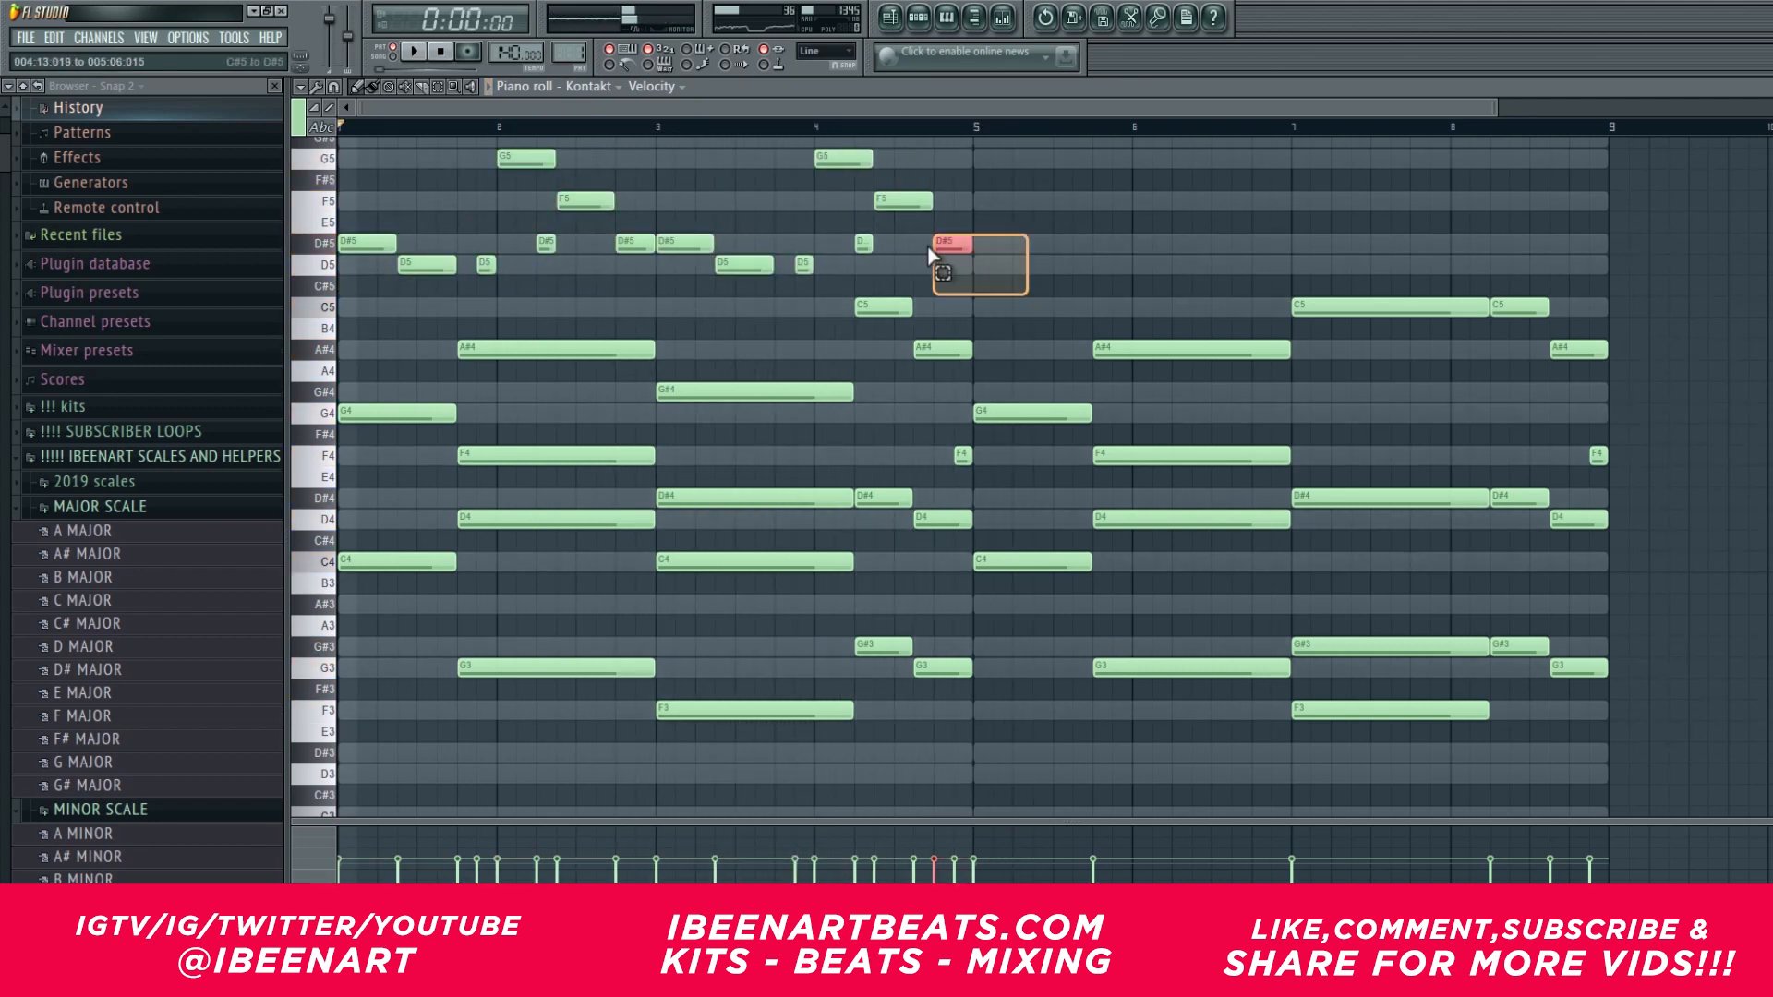
Duplicate the four-bar top melody into bars 5 to 8 and play the whole pattern back.
ctrl+drag(1017, 280, 334, 139)
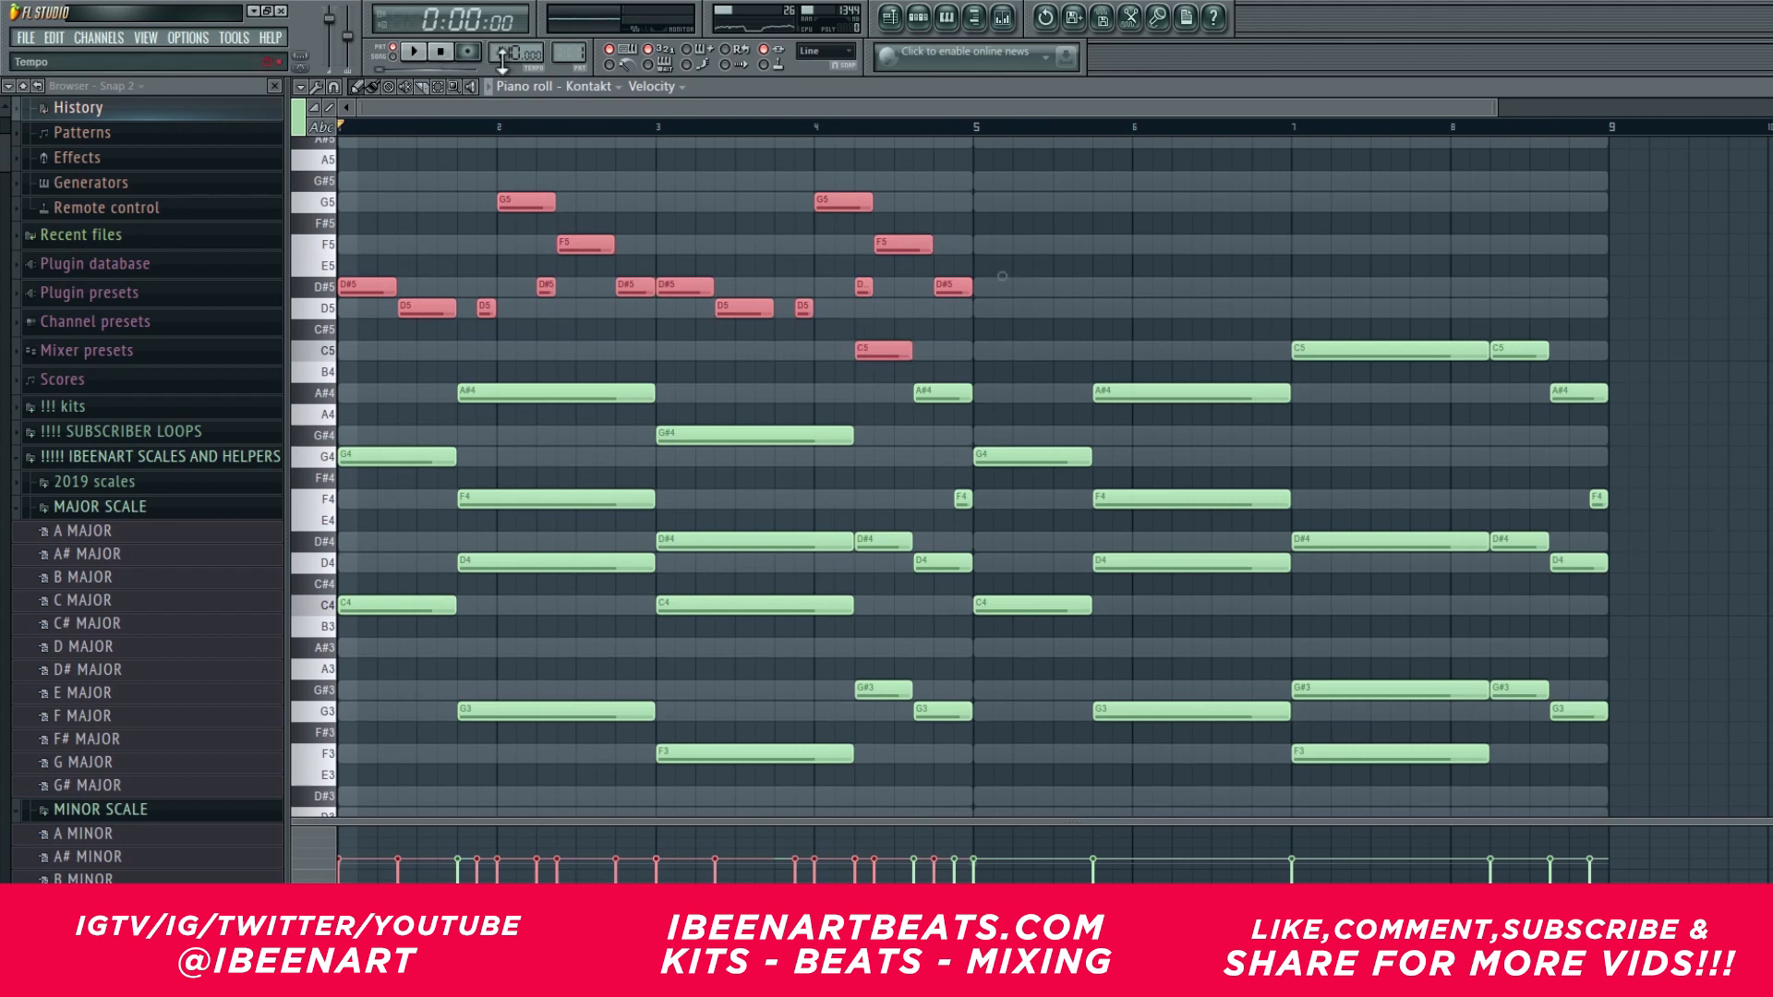
key(ctrl+b)
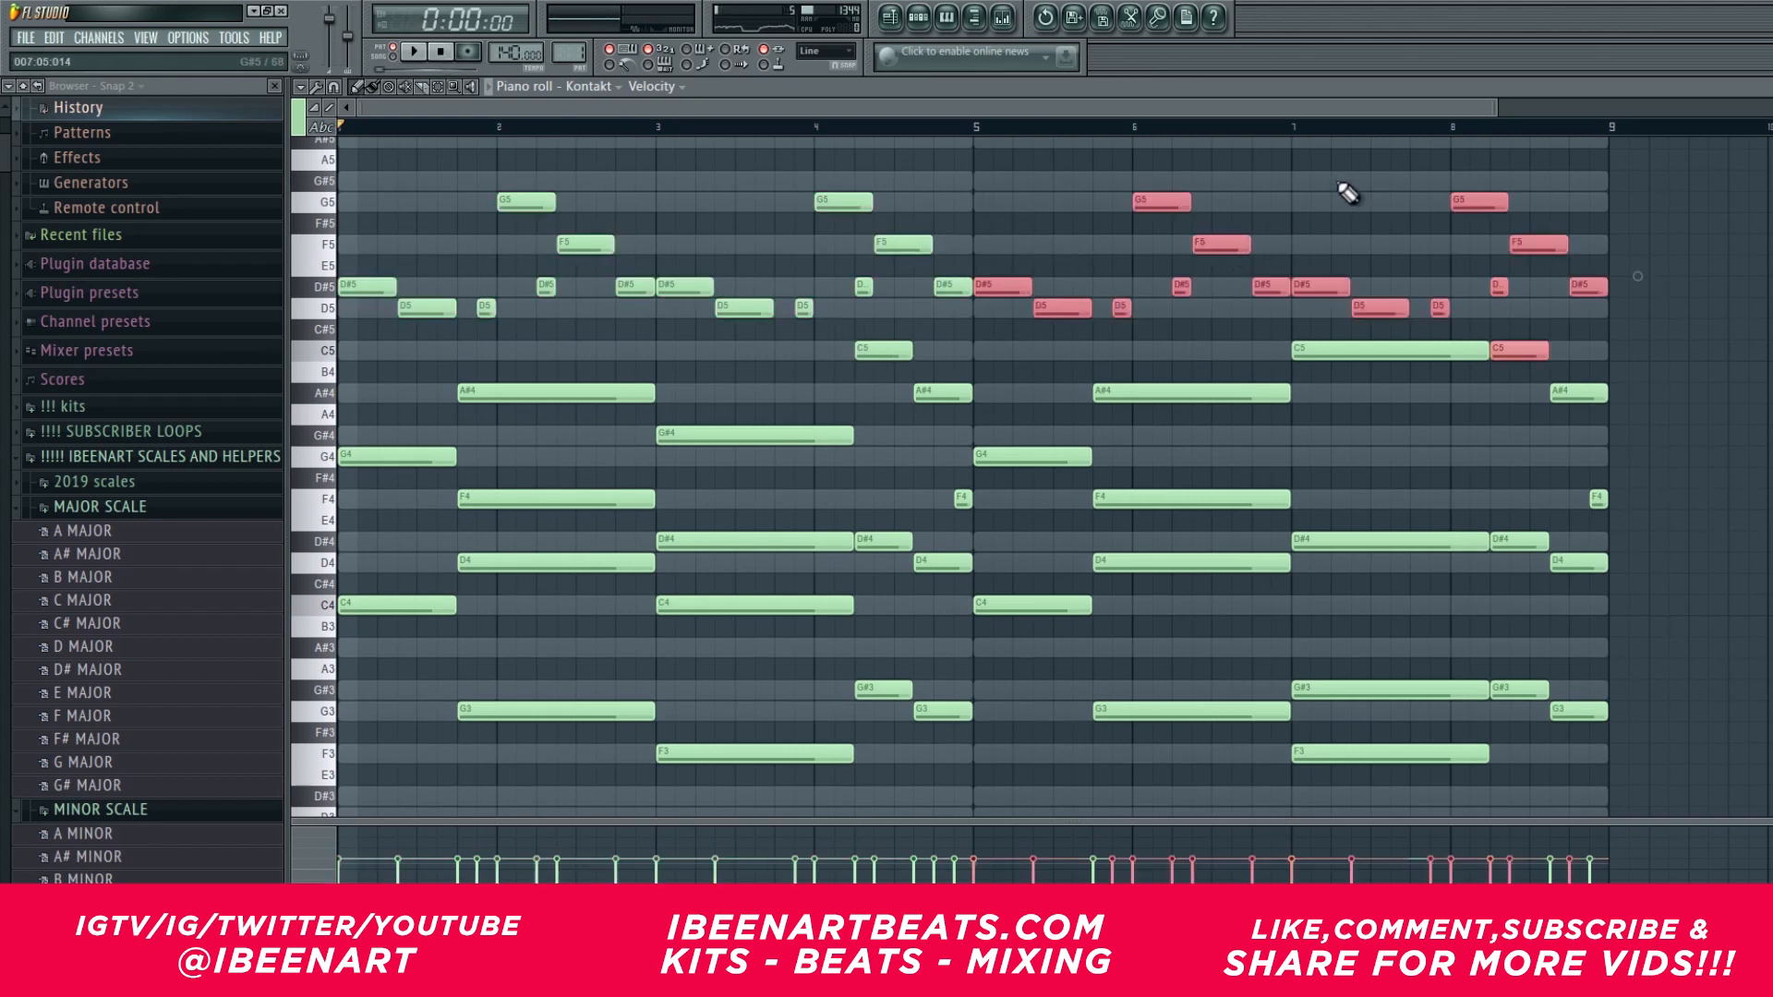
drag(1293, 129, 1383, 146)
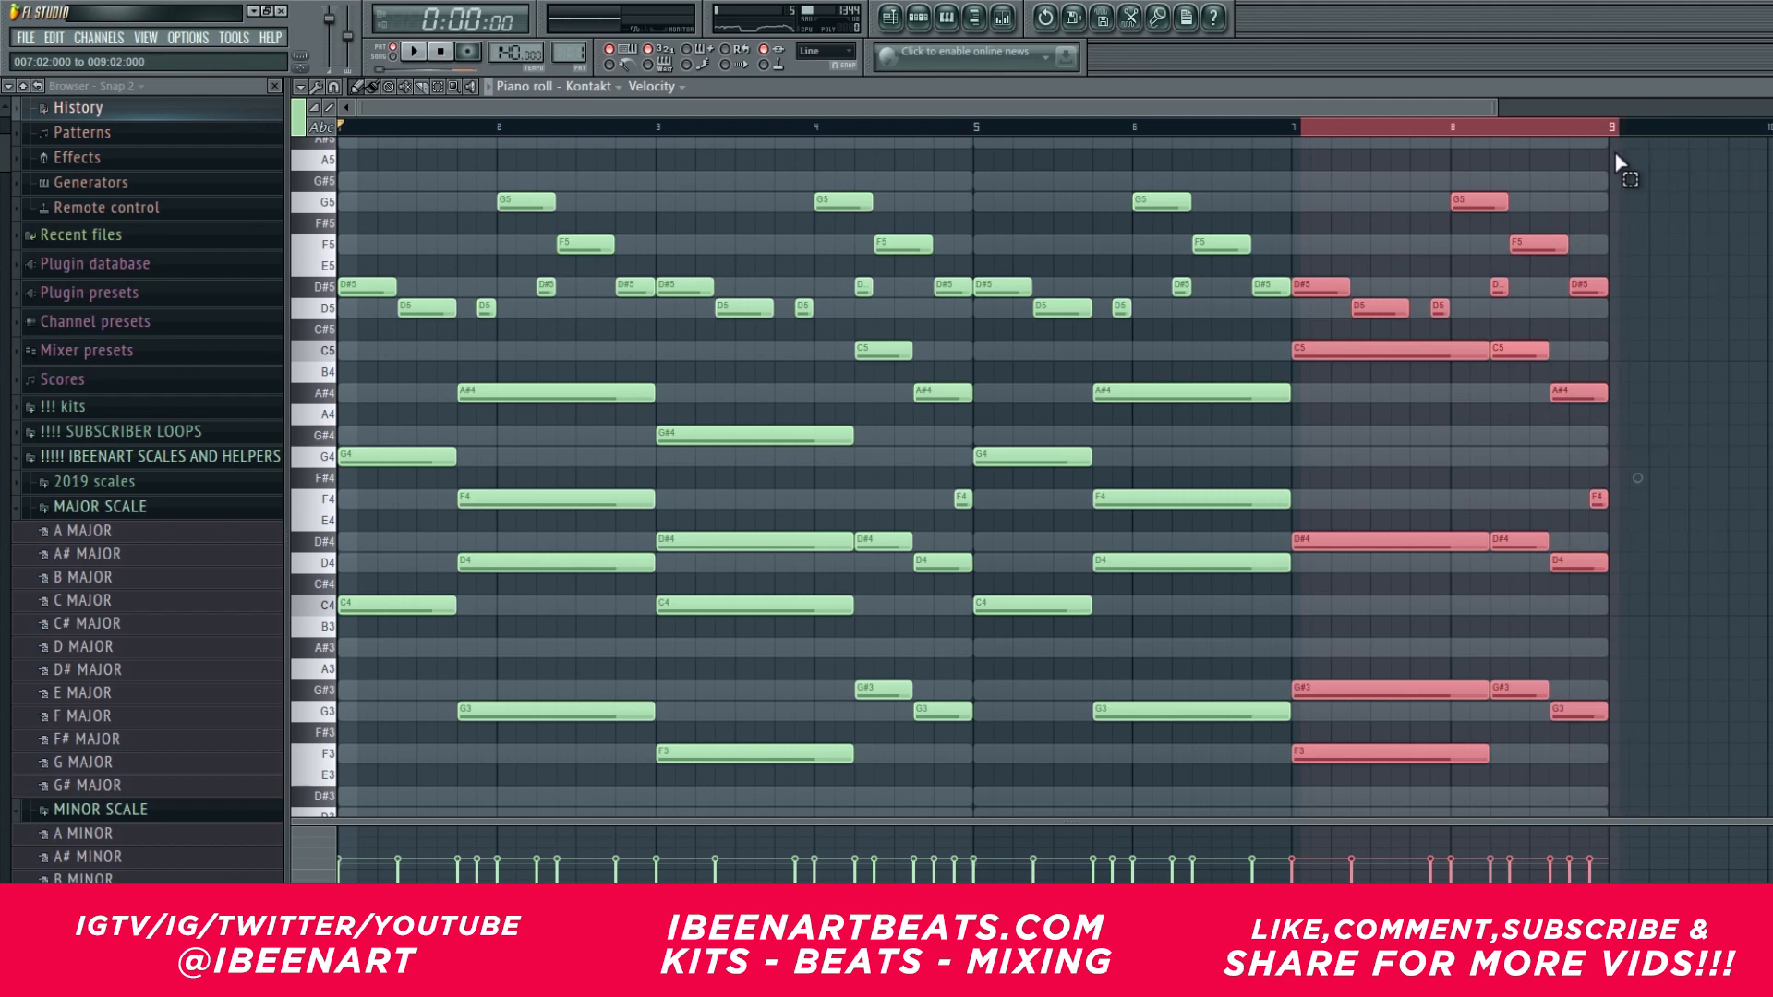
click(413, 52)
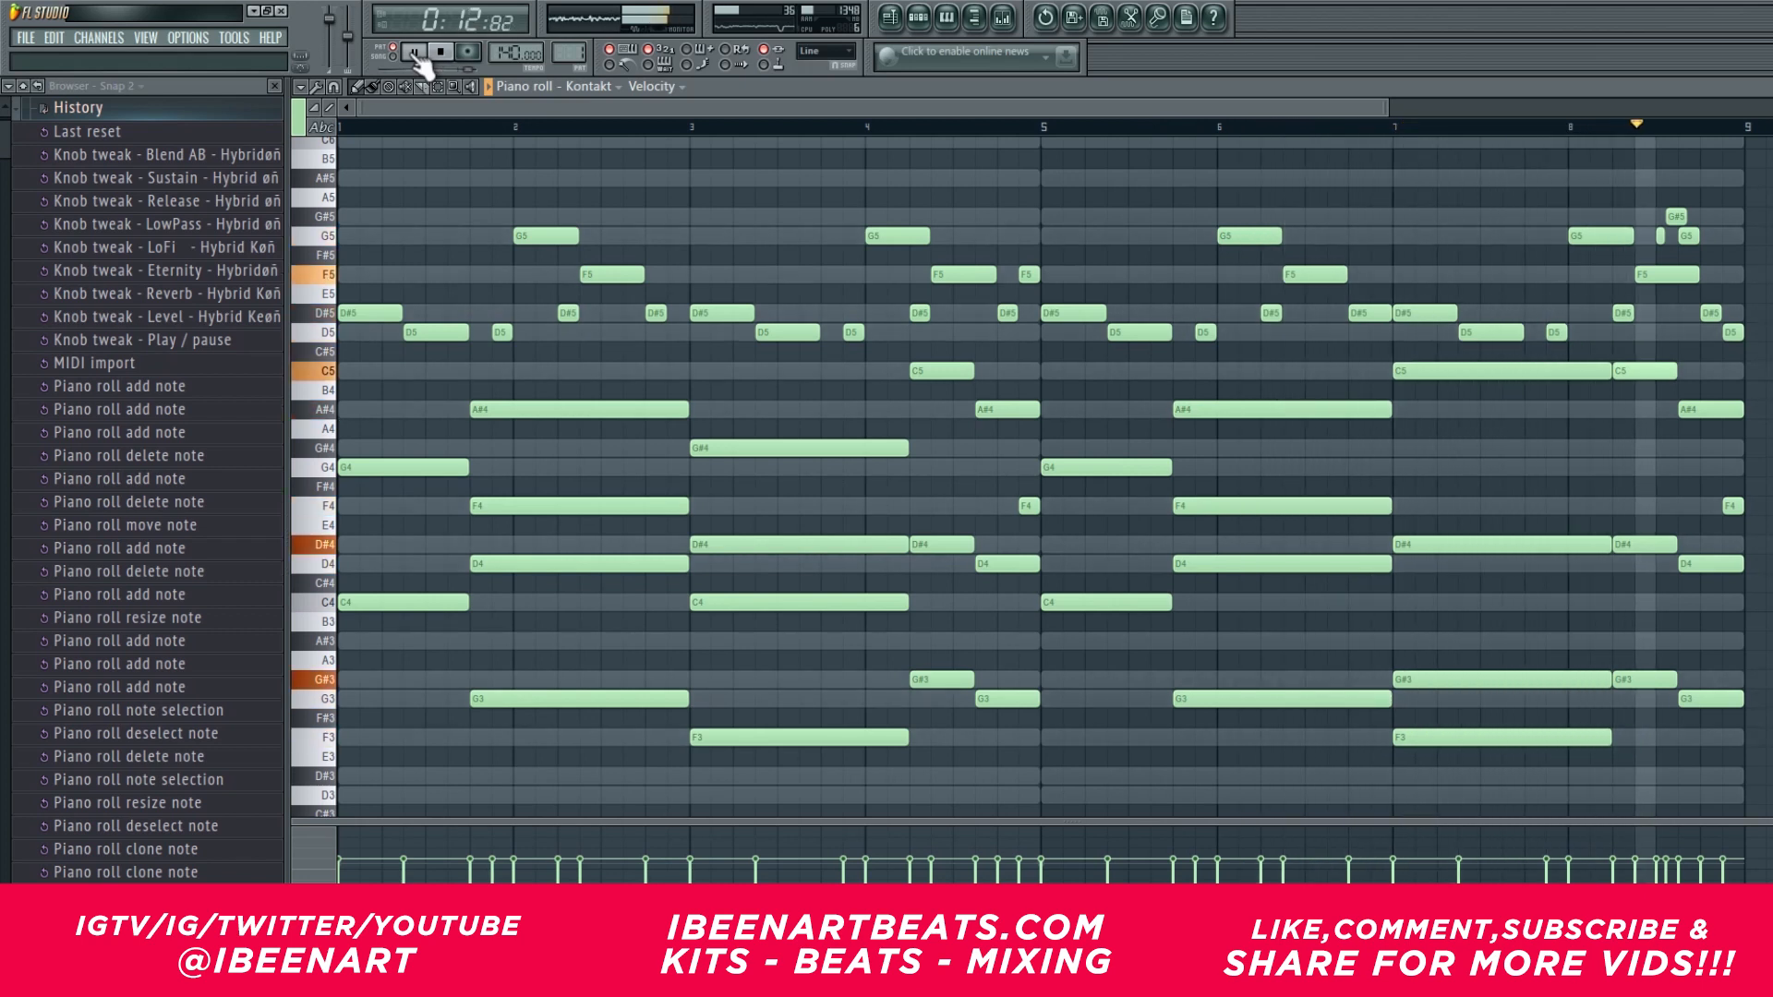
click(413, 51)
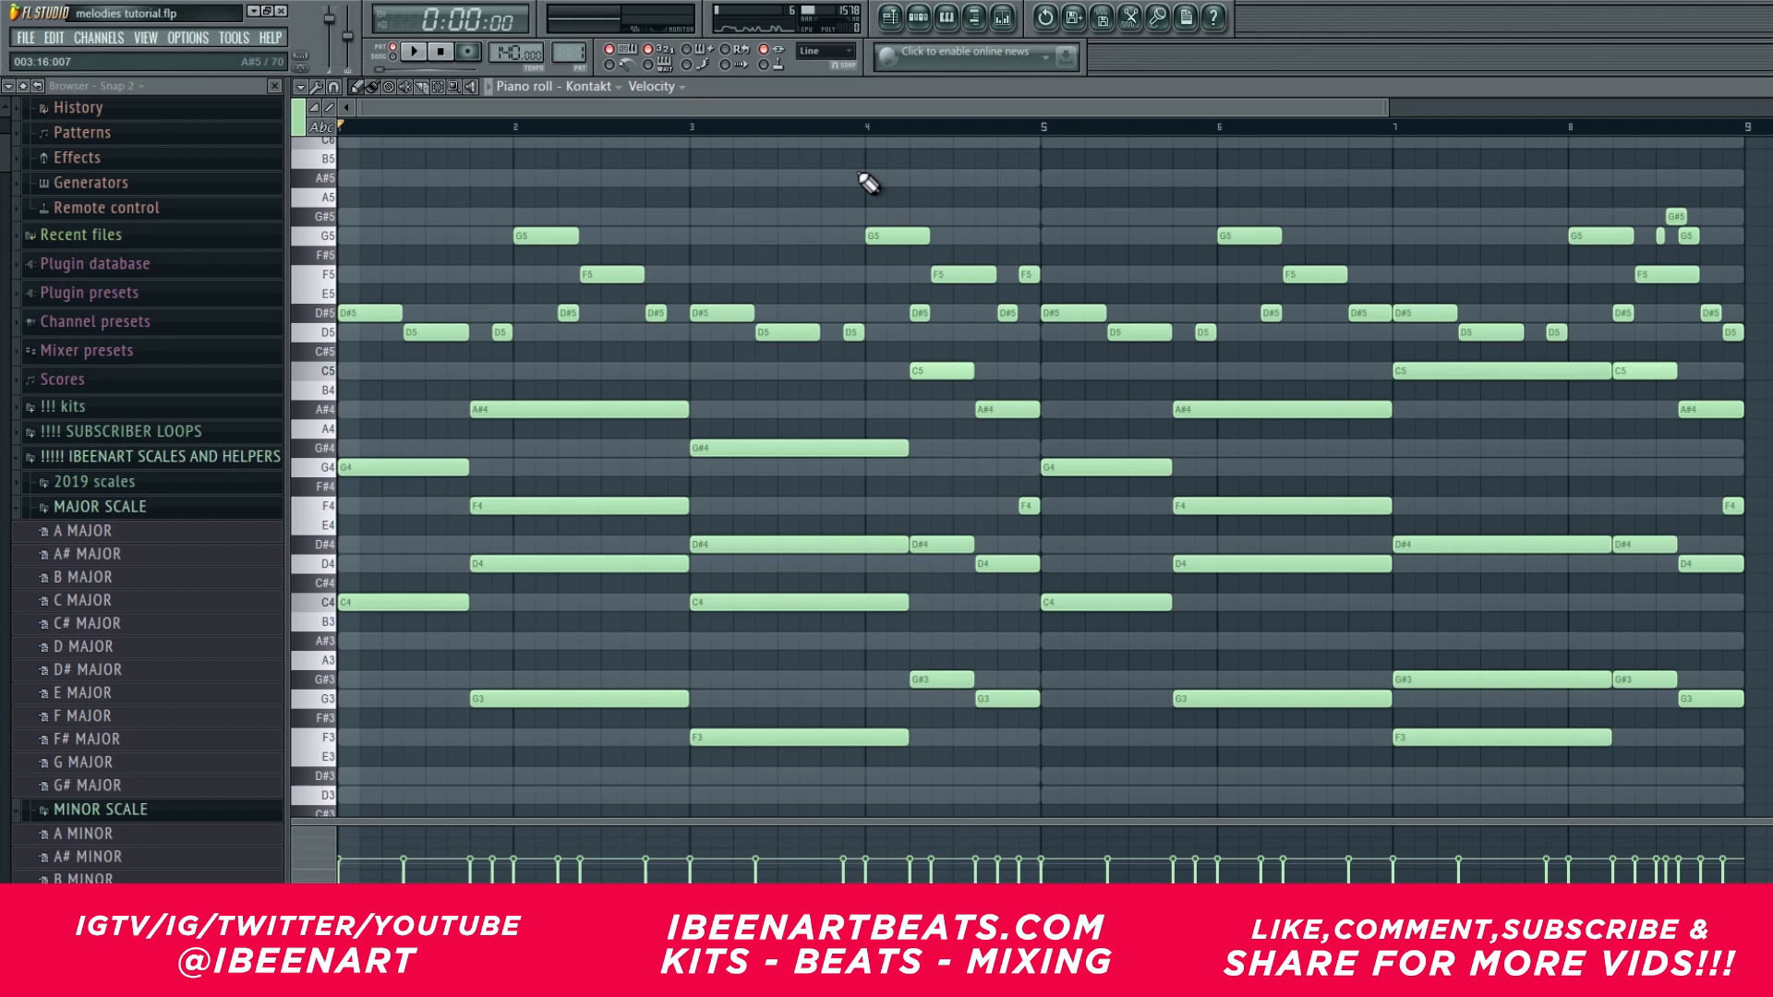
Select the melody notes from D5 upward and remove them from the Kontakt chord part.
scroll(868, 183, up, 1)
drag(324, 196, 325, 384)
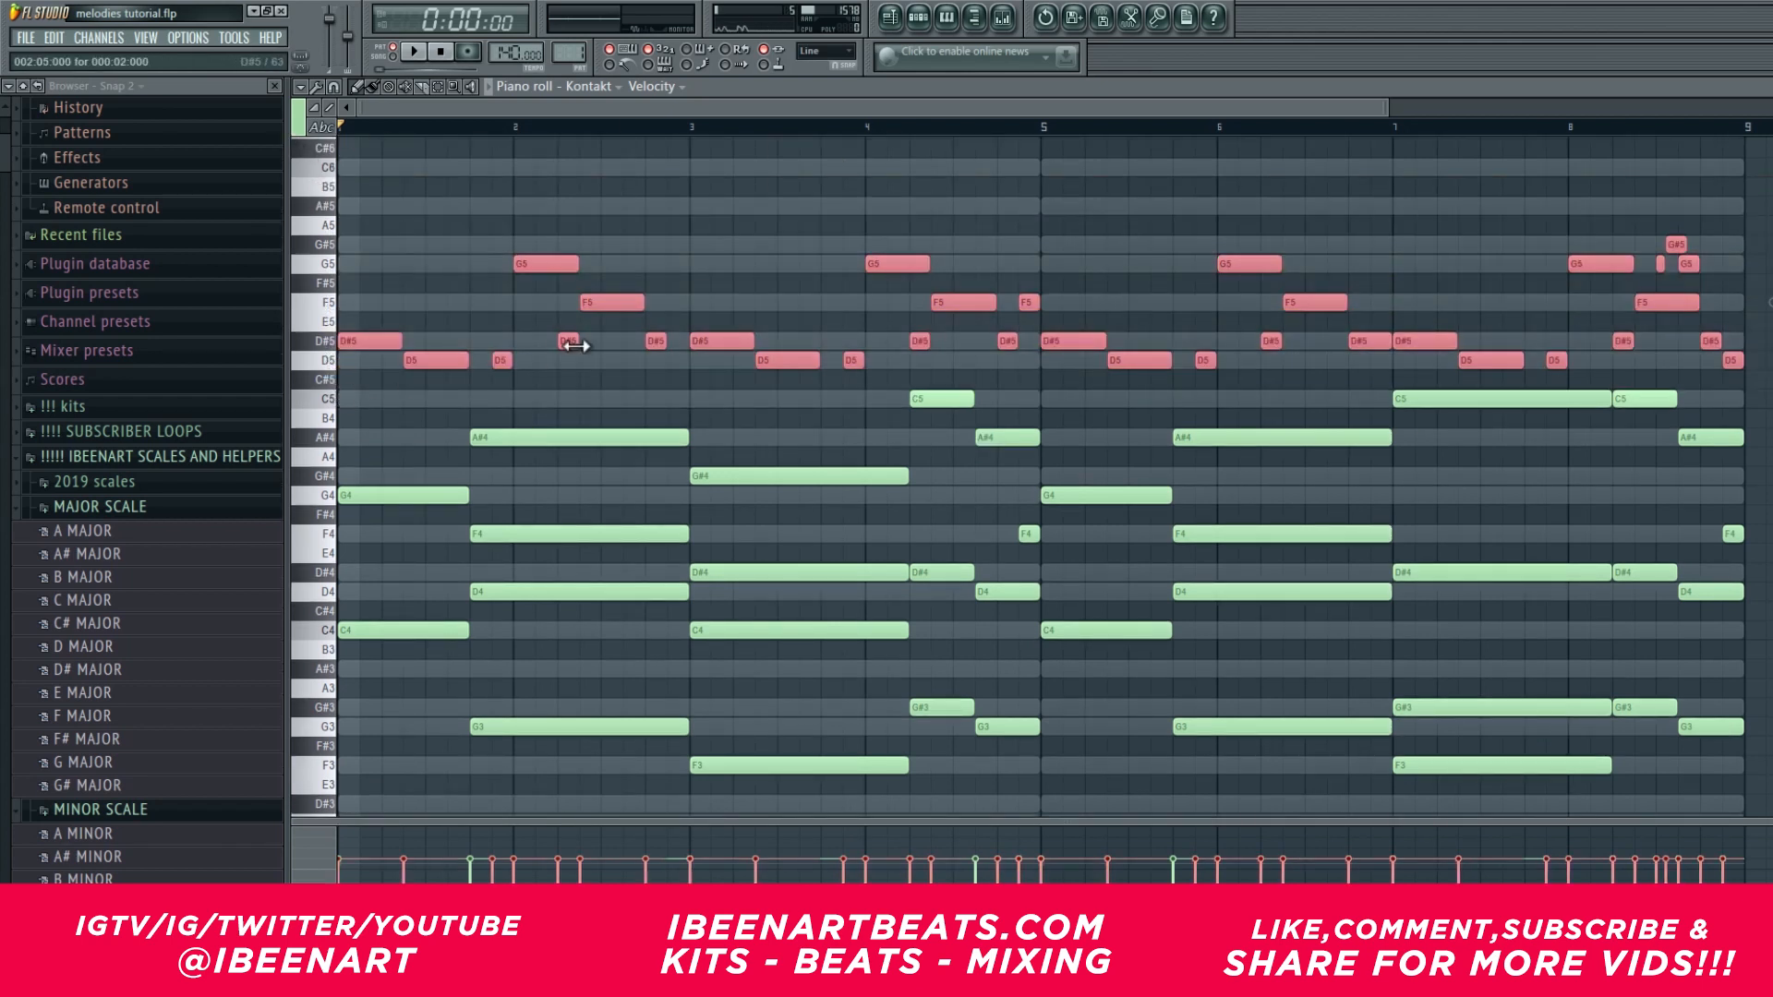
key(Delete)
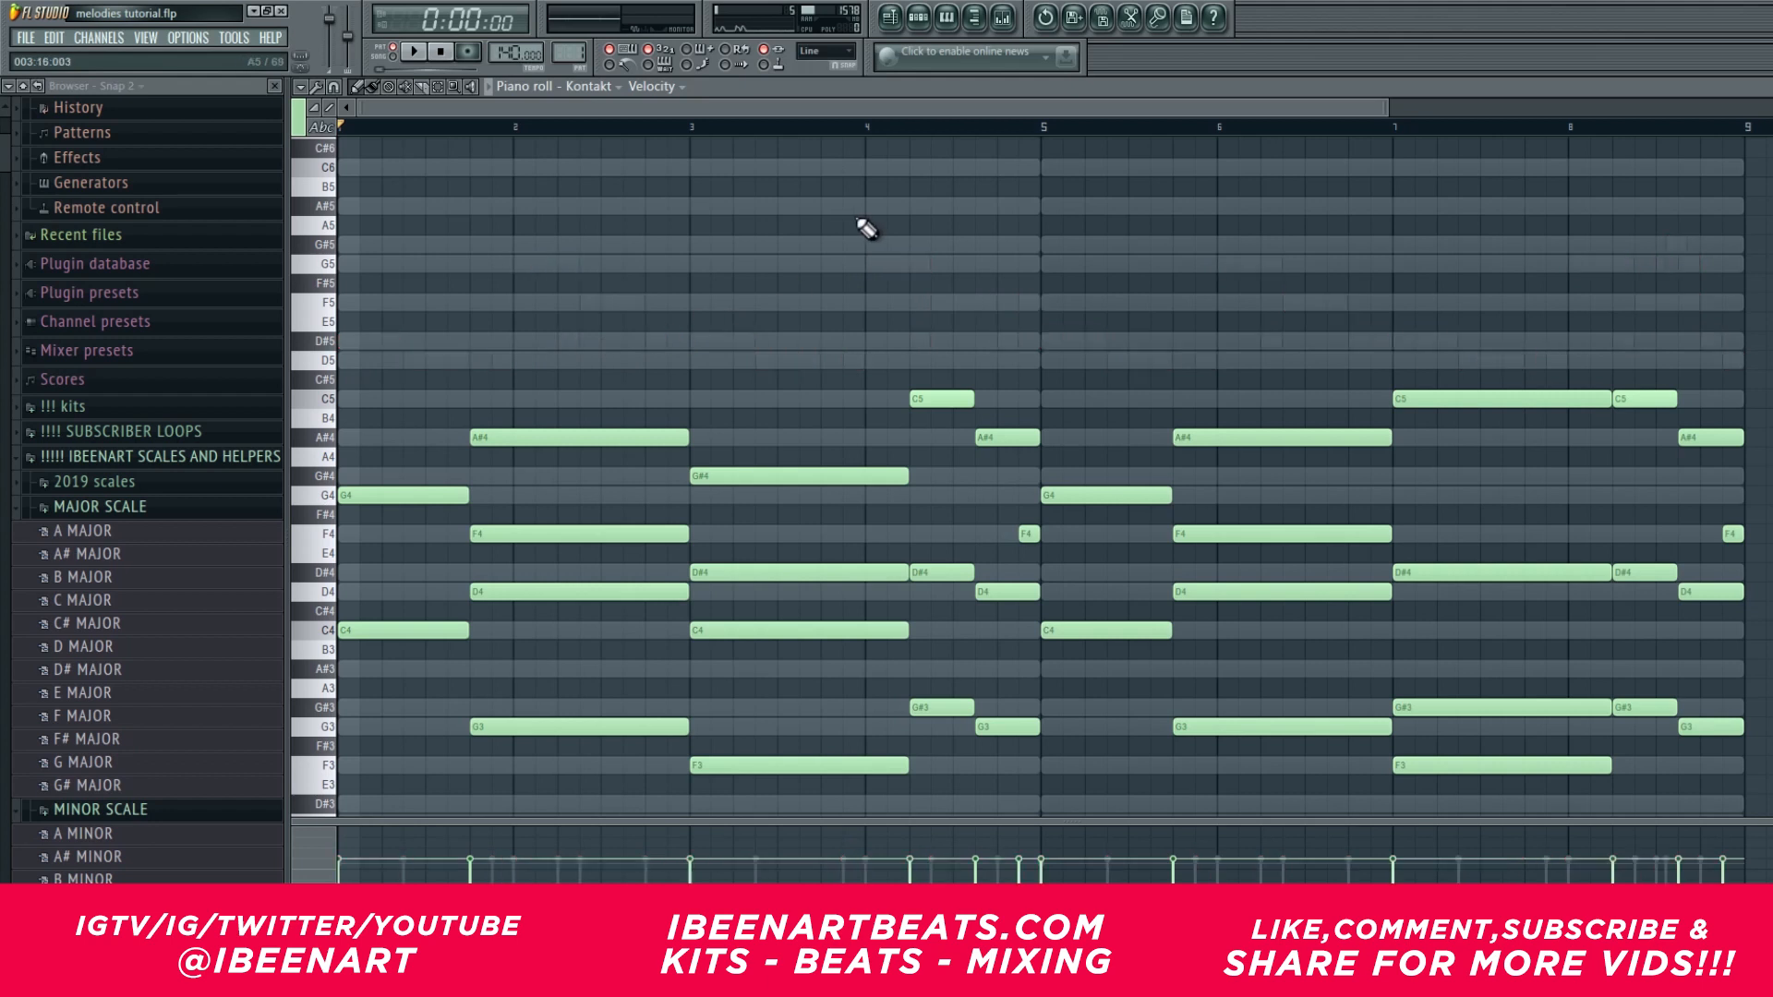
Show the channel rack and play the Kontakt chords together with the Kontakt #2 melody.
click(922, 26)
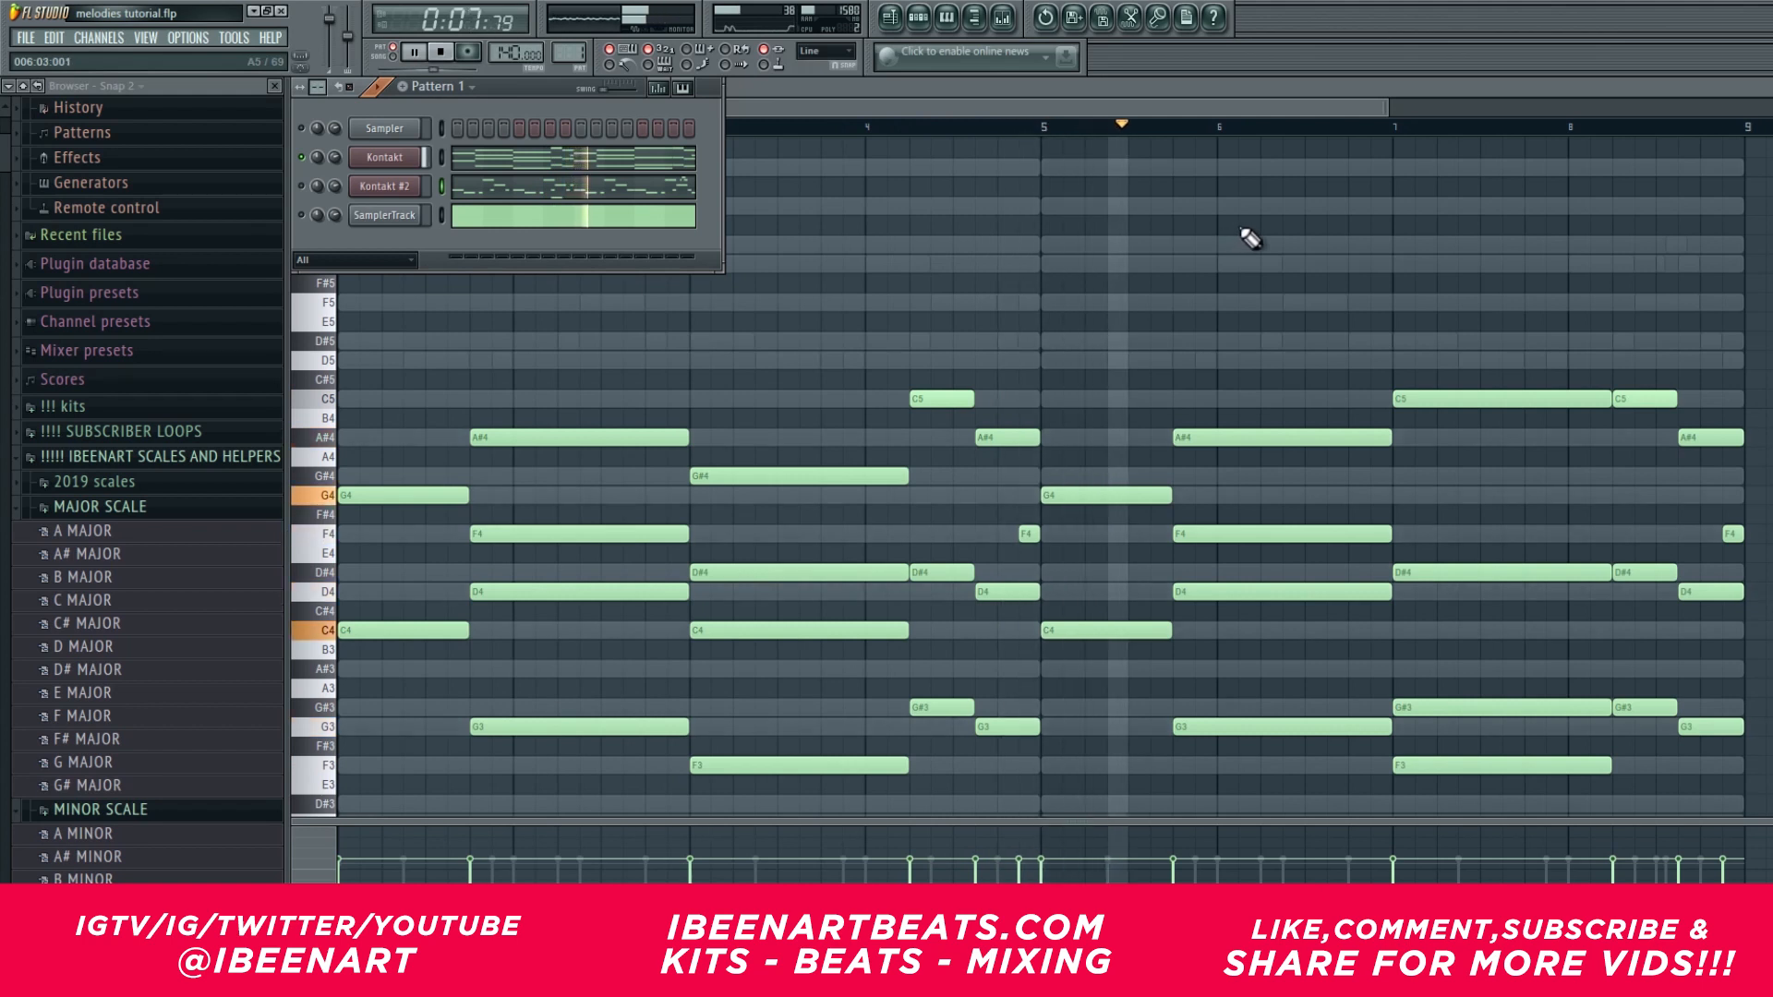
key(space)
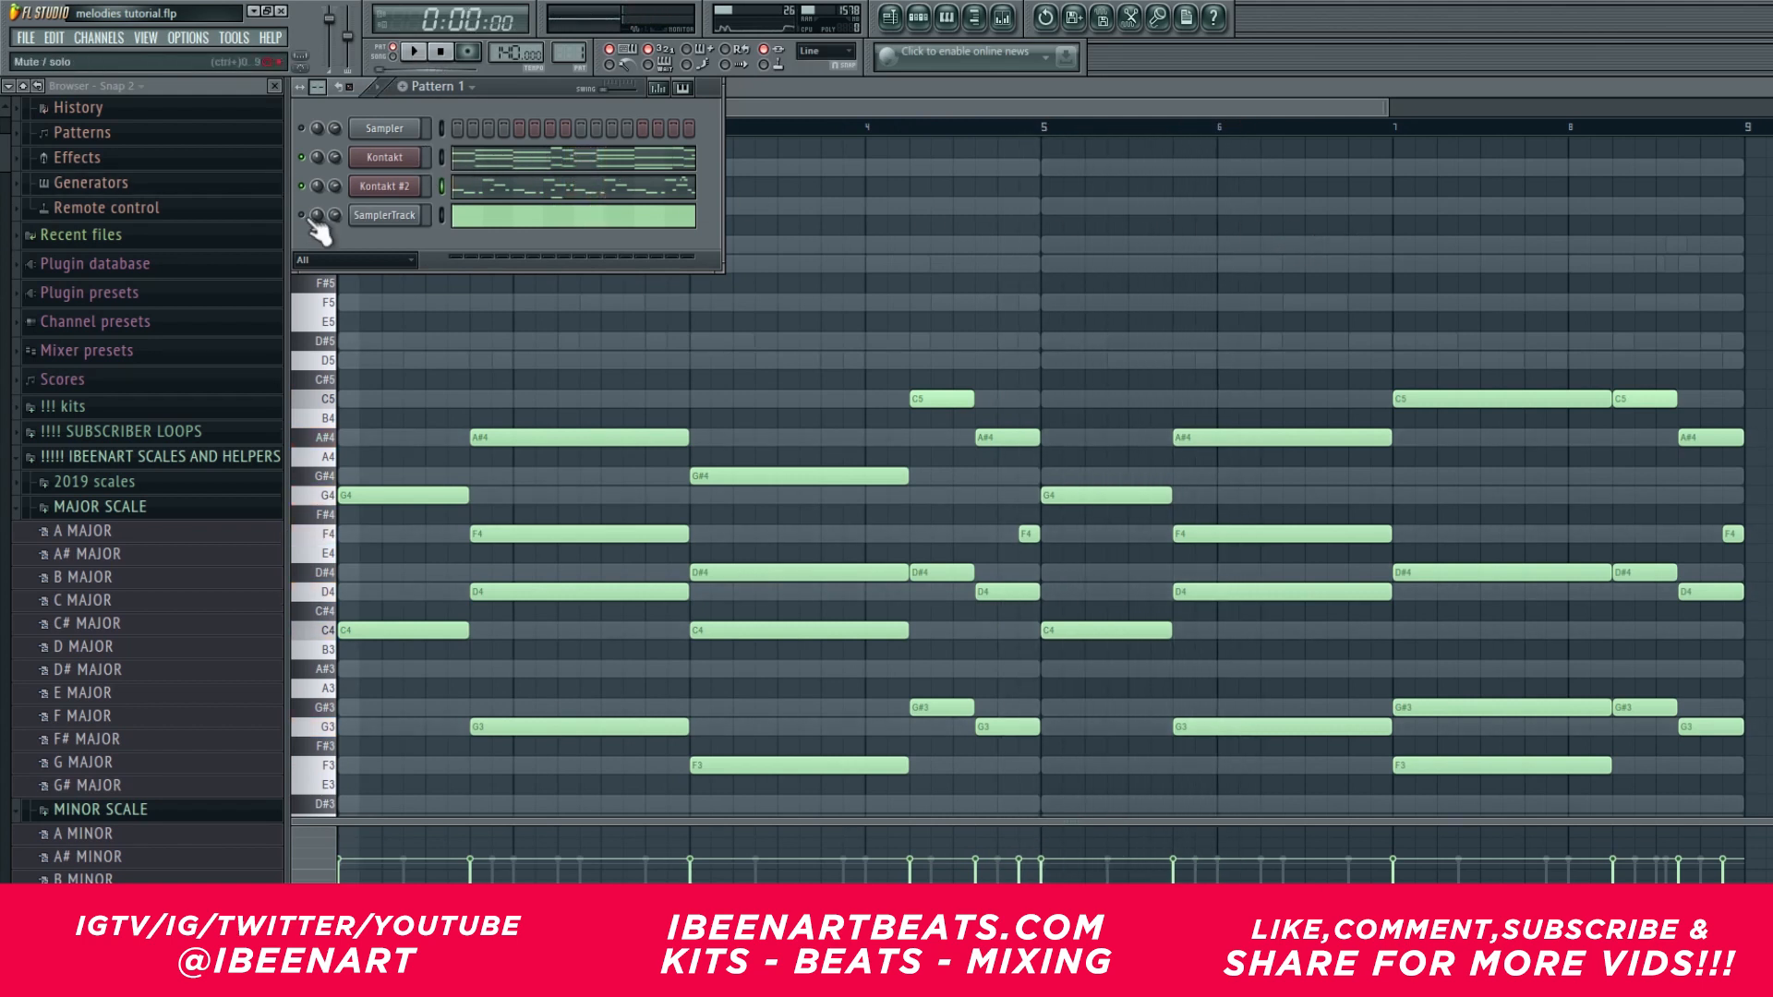
key(space)
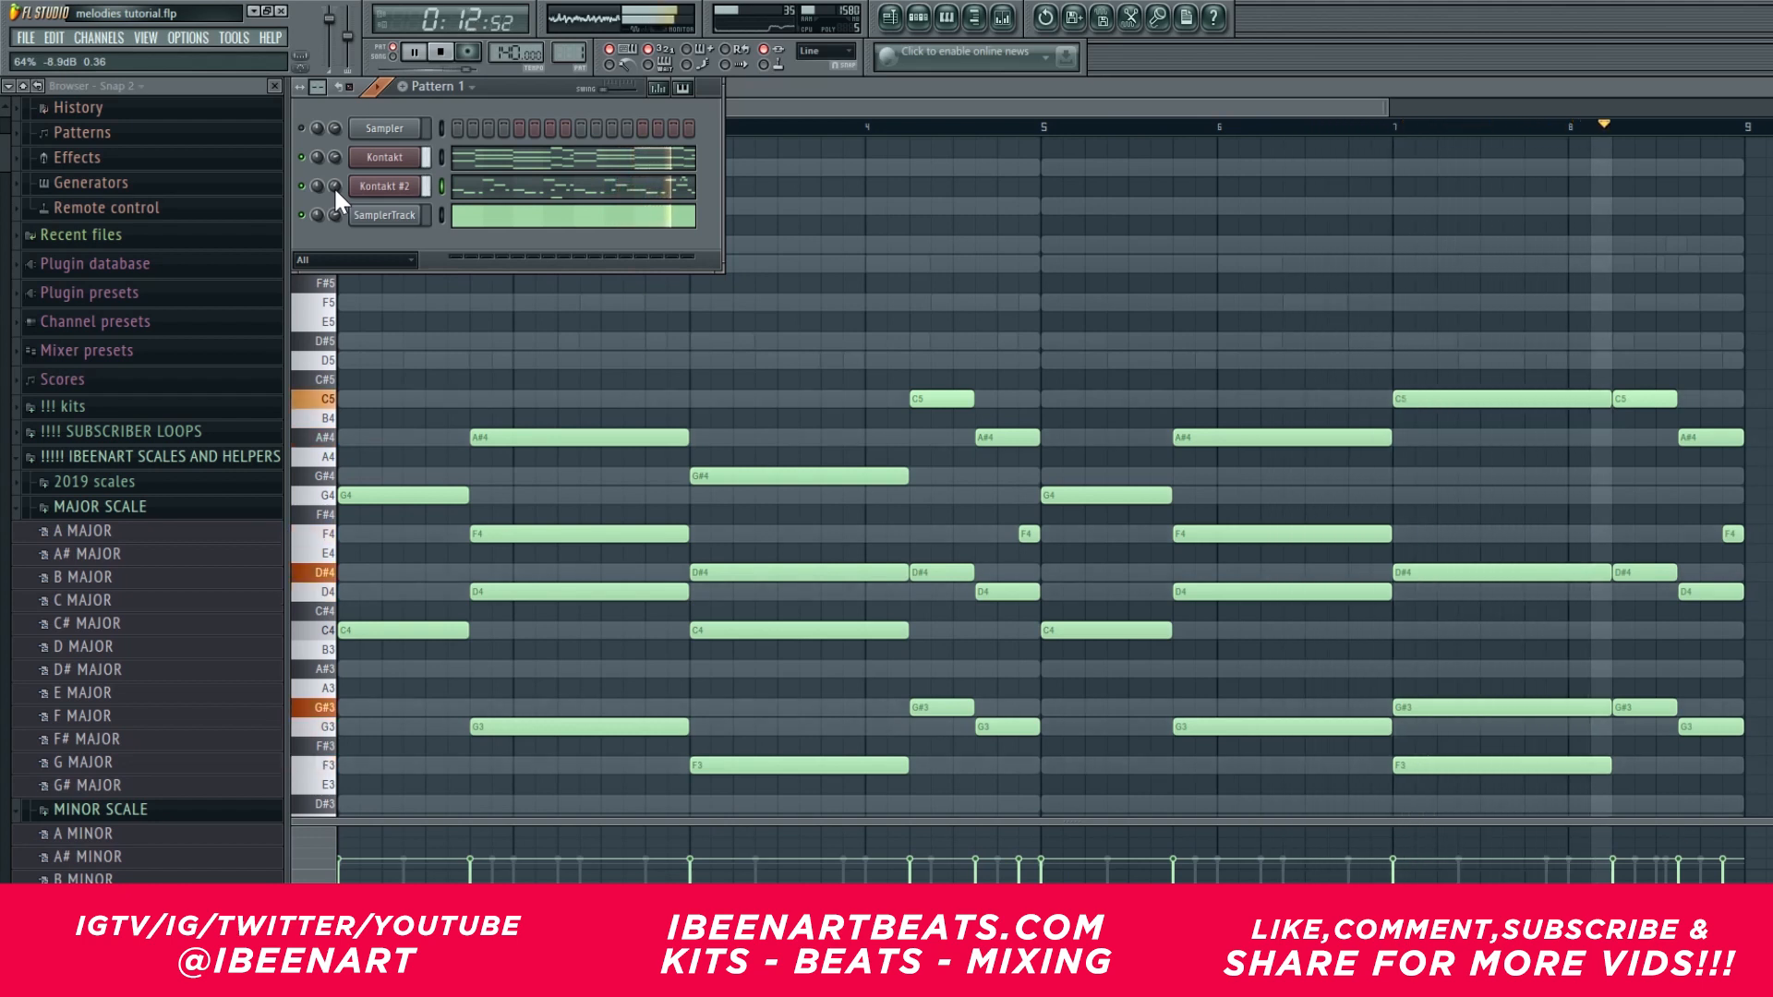
key(space)
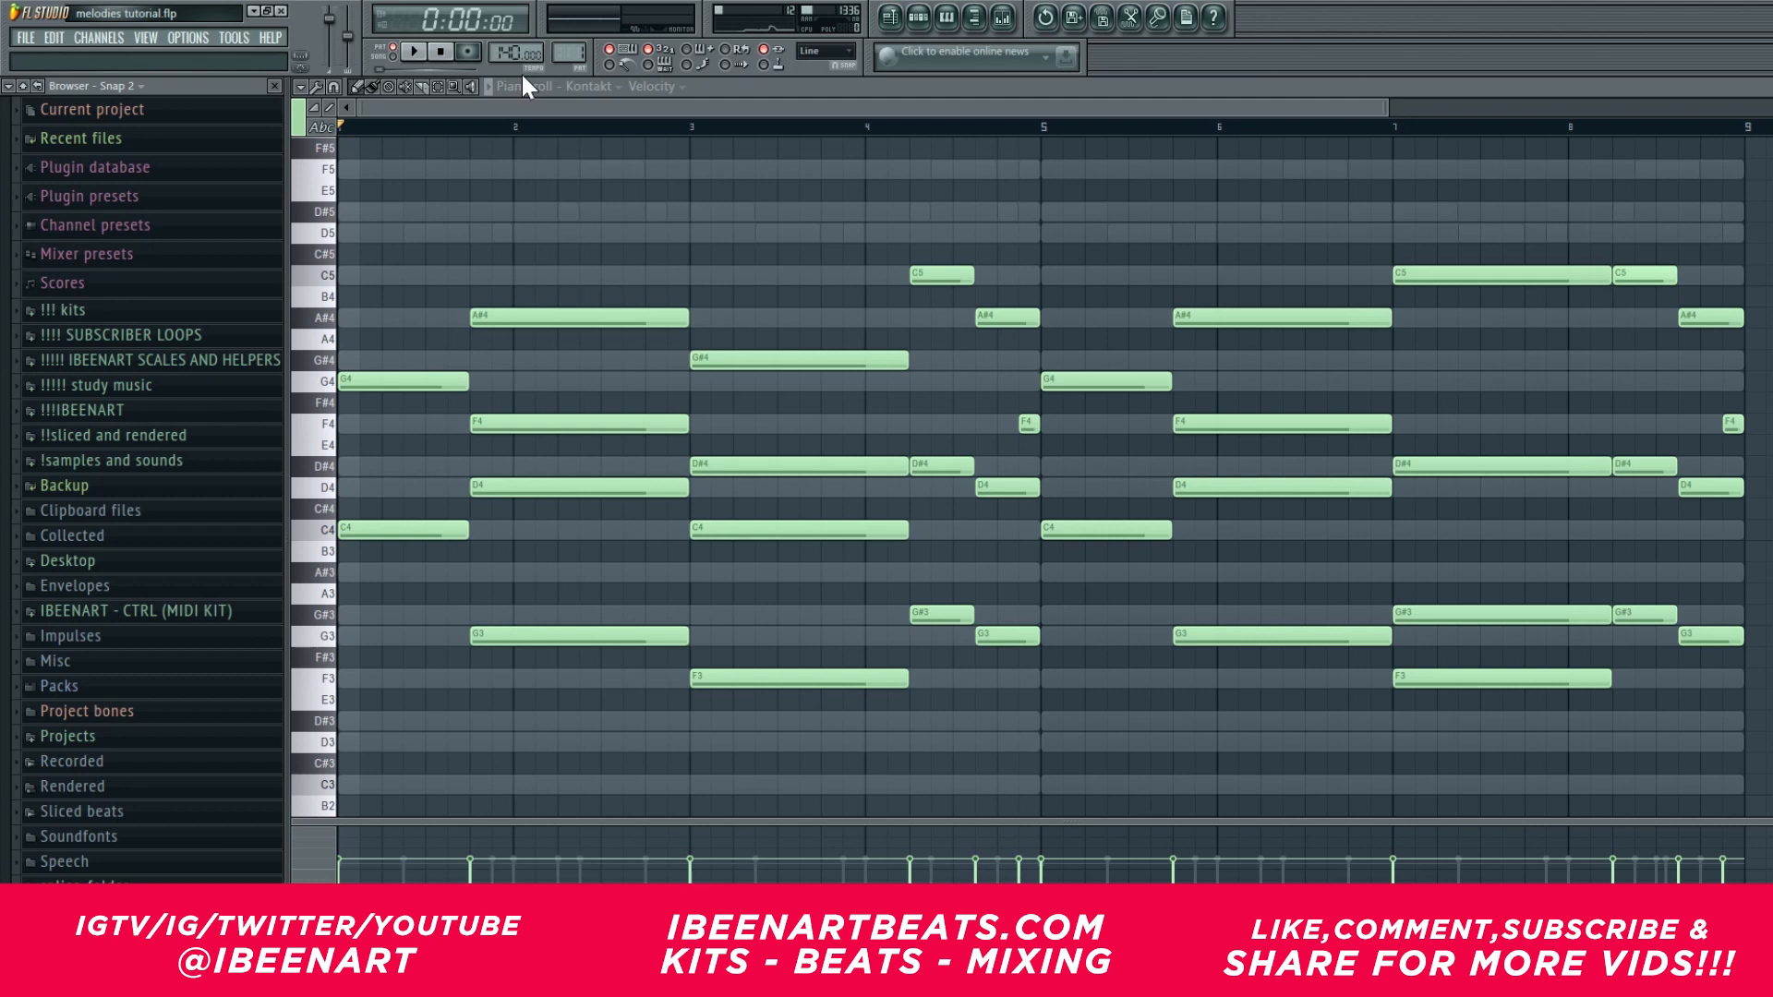
Duplicate all chord notes two octaves higher with a reduced velocity, and play the layered chords.
key(ctrl+a)
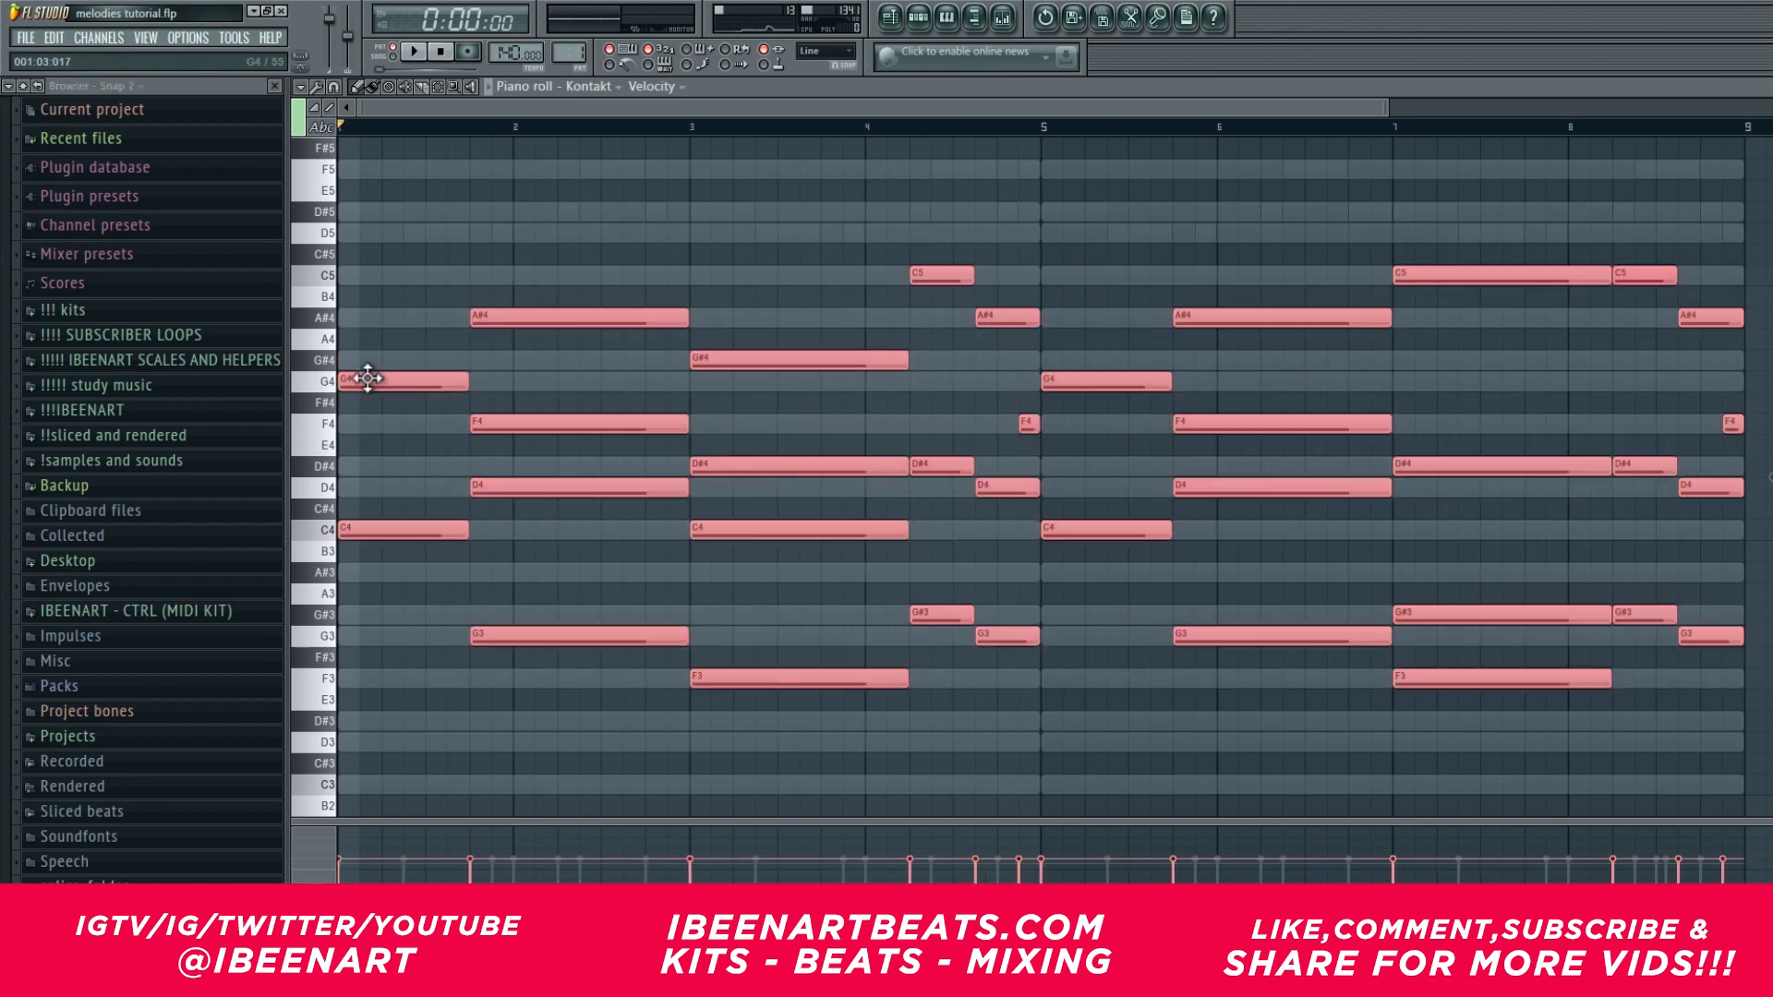
key(ctrl+c)
key(ctrl+v)
key(ctrl+Up)
key(ctrl+Up)
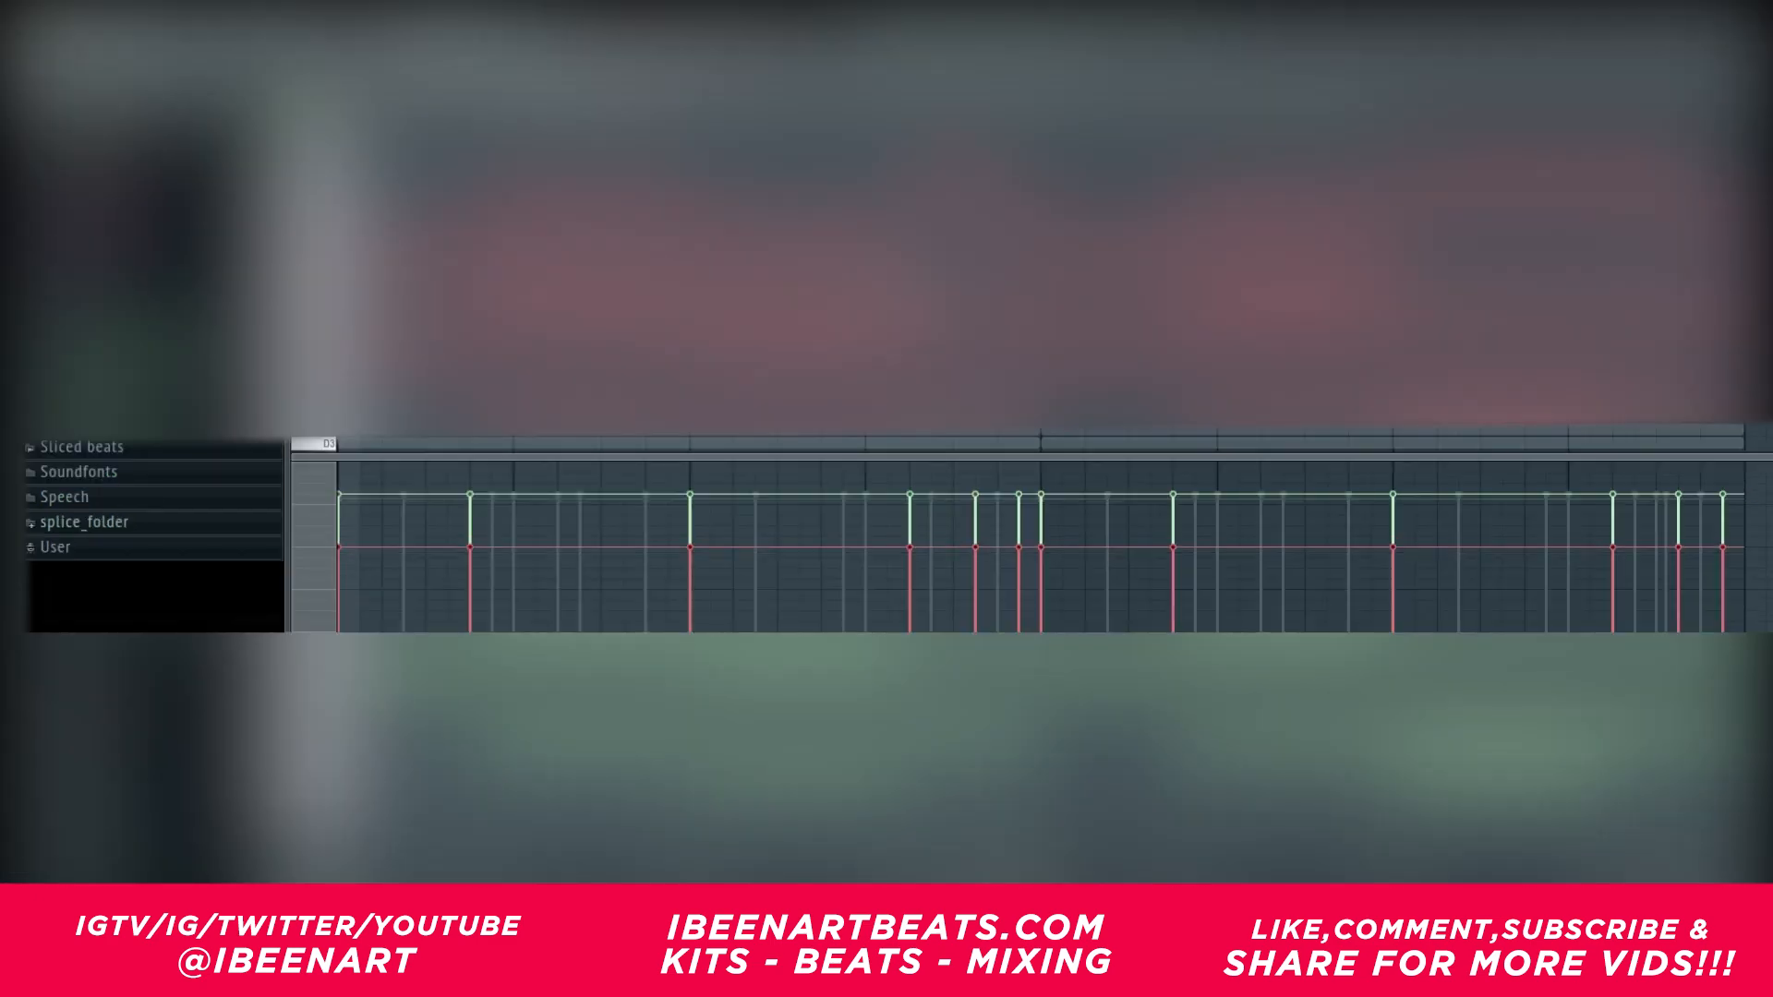
key(ctrl+d)
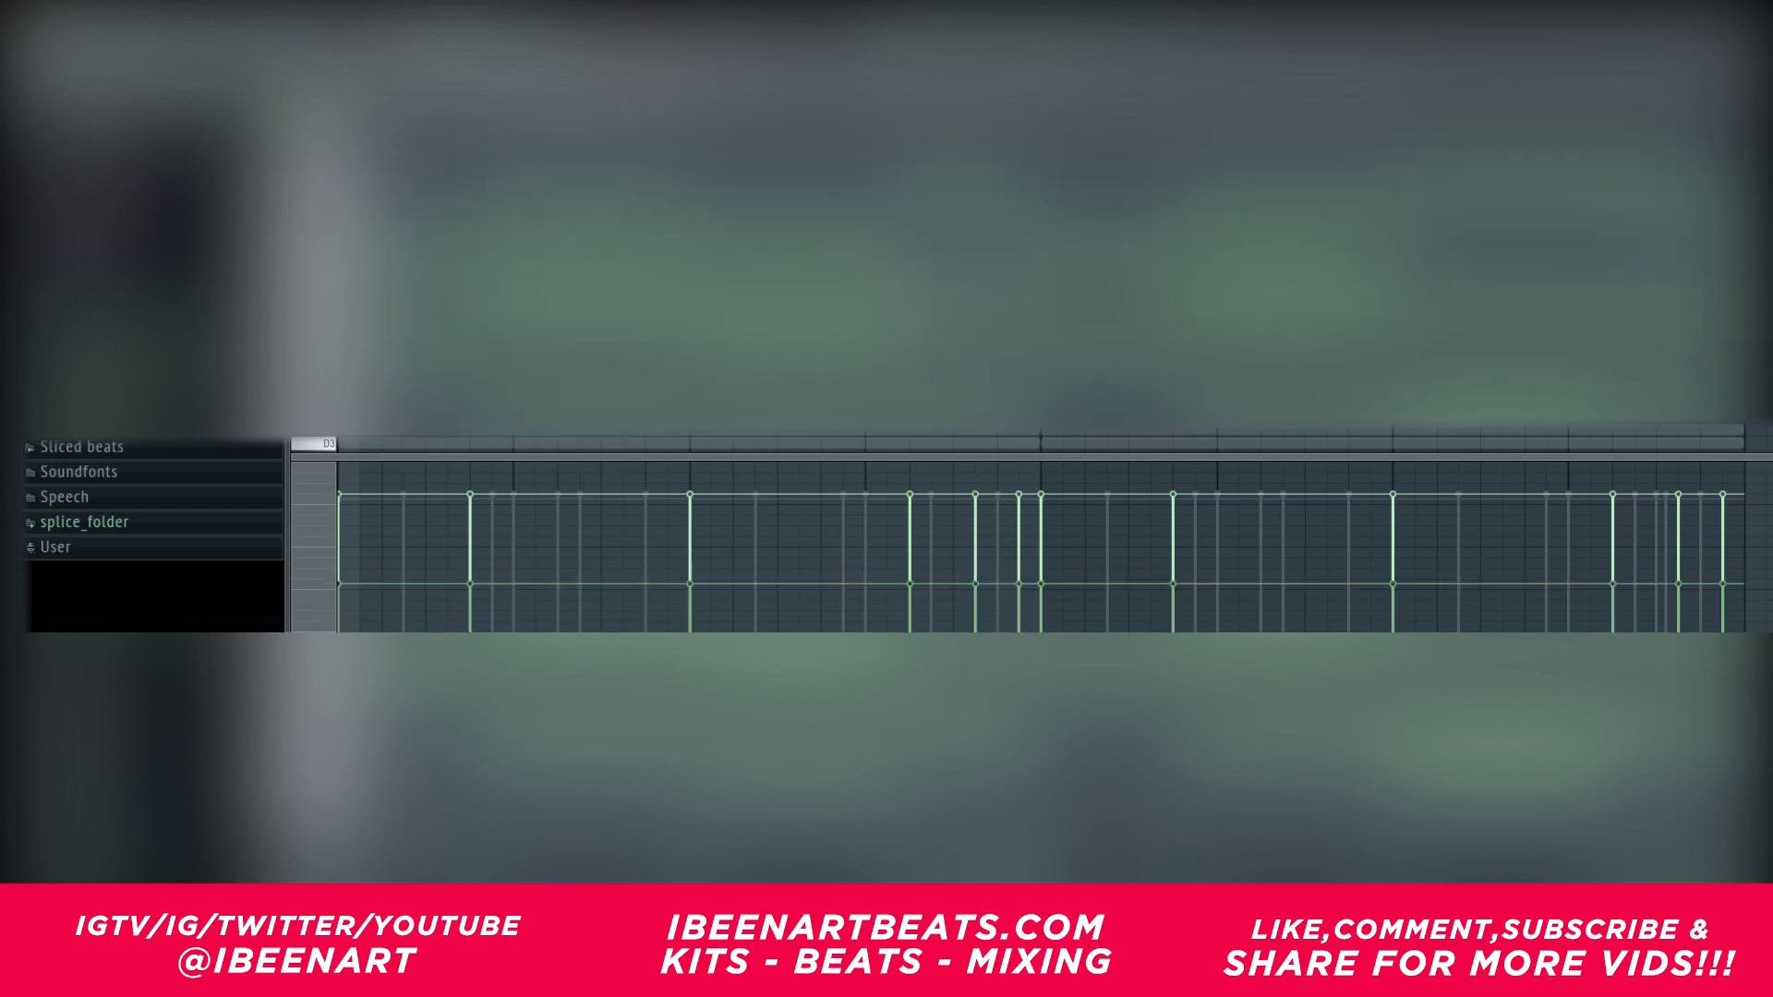
key(space)
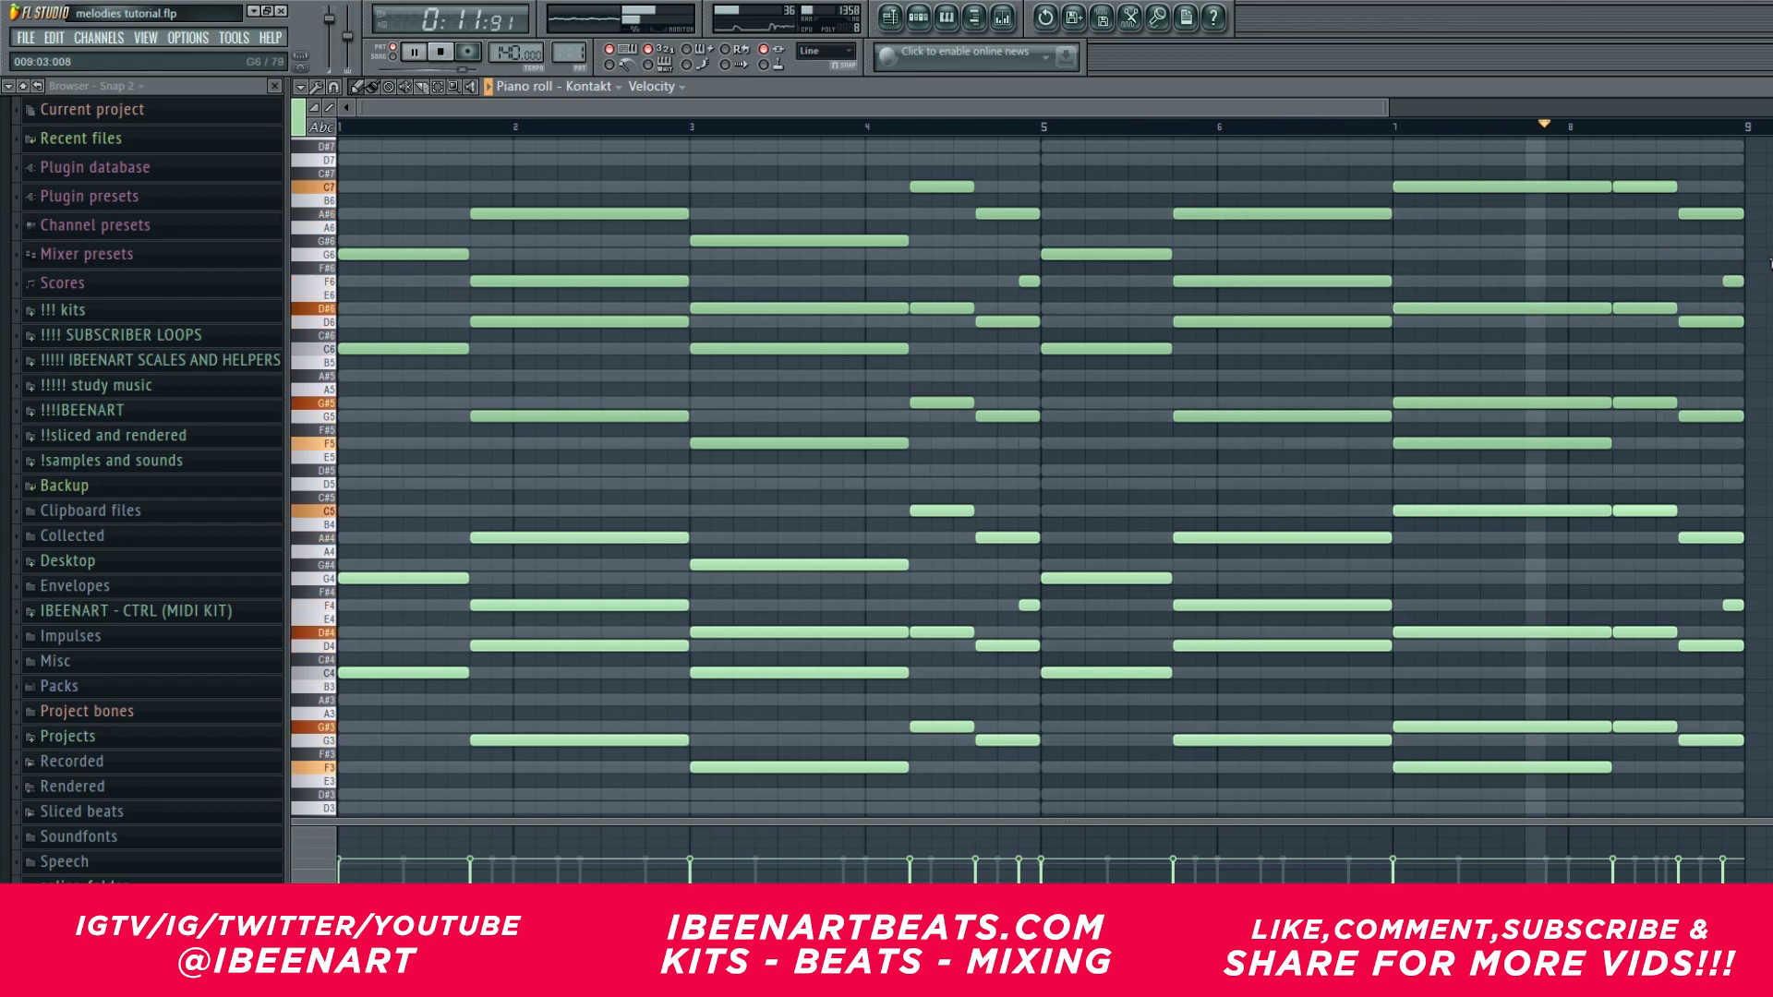
key(space)
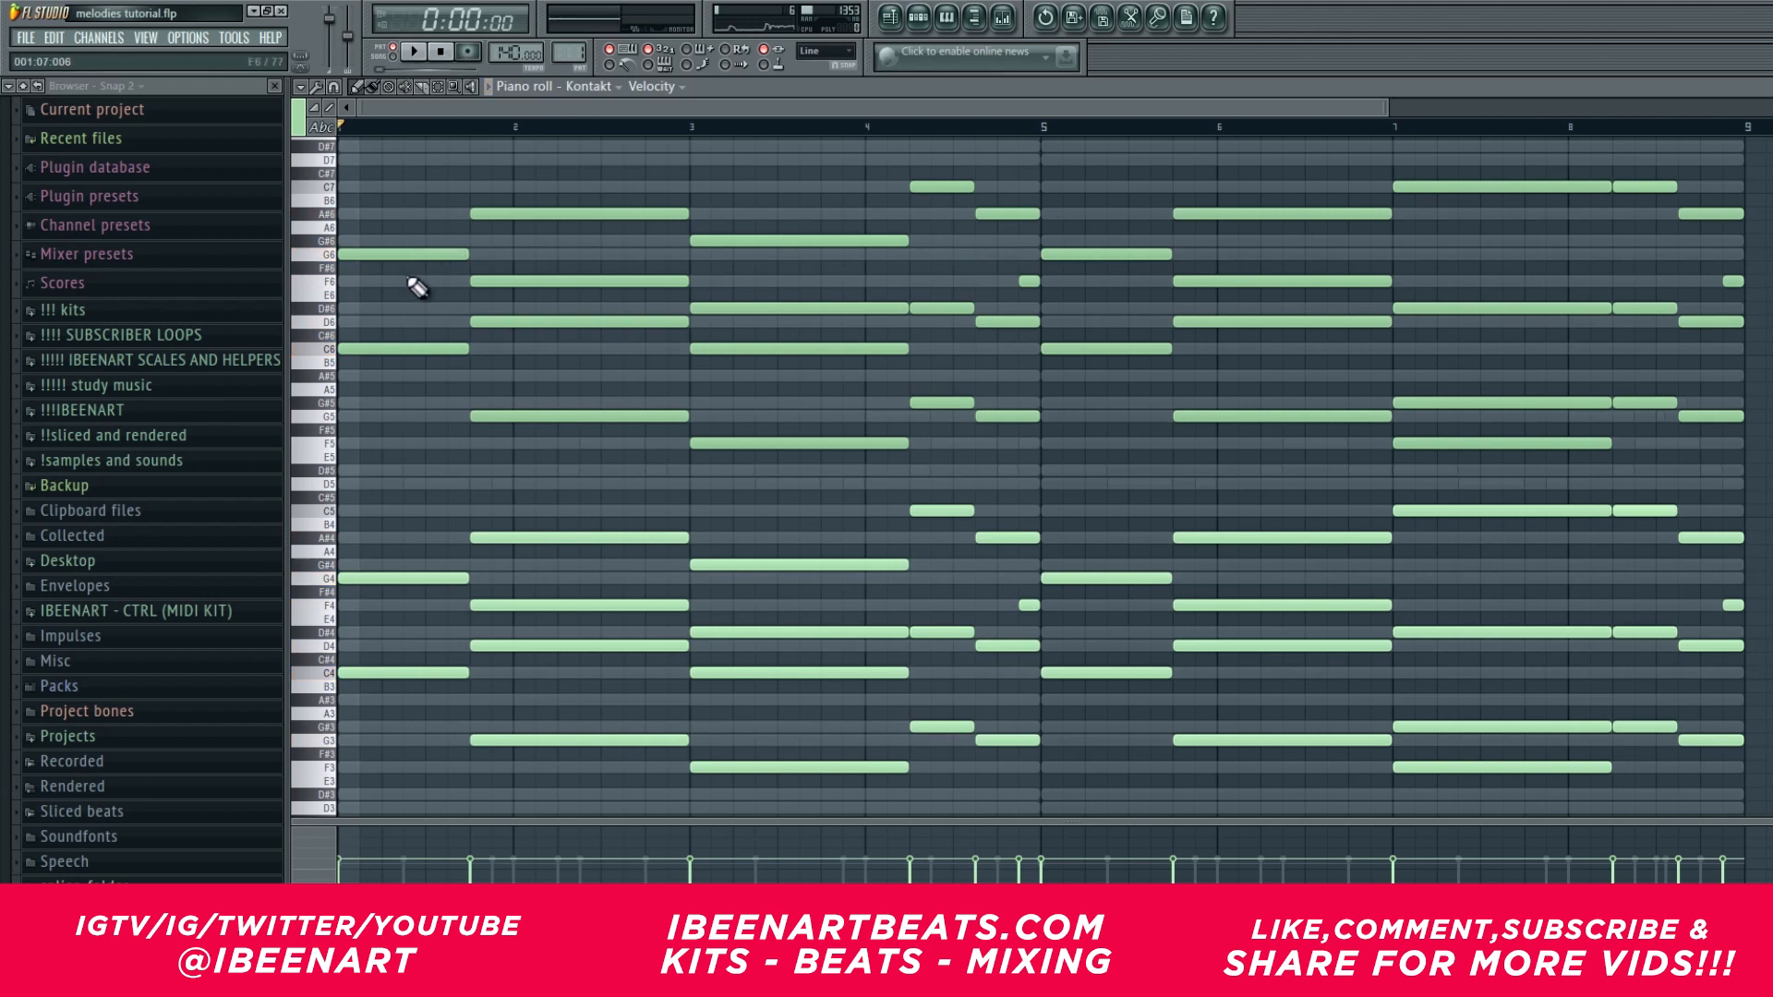
Remove the topmost notes, G6 and above, from the high layer and add C5 and G5 to the chords at bars 1 and 5.
drag(970, 129, 997, 130)
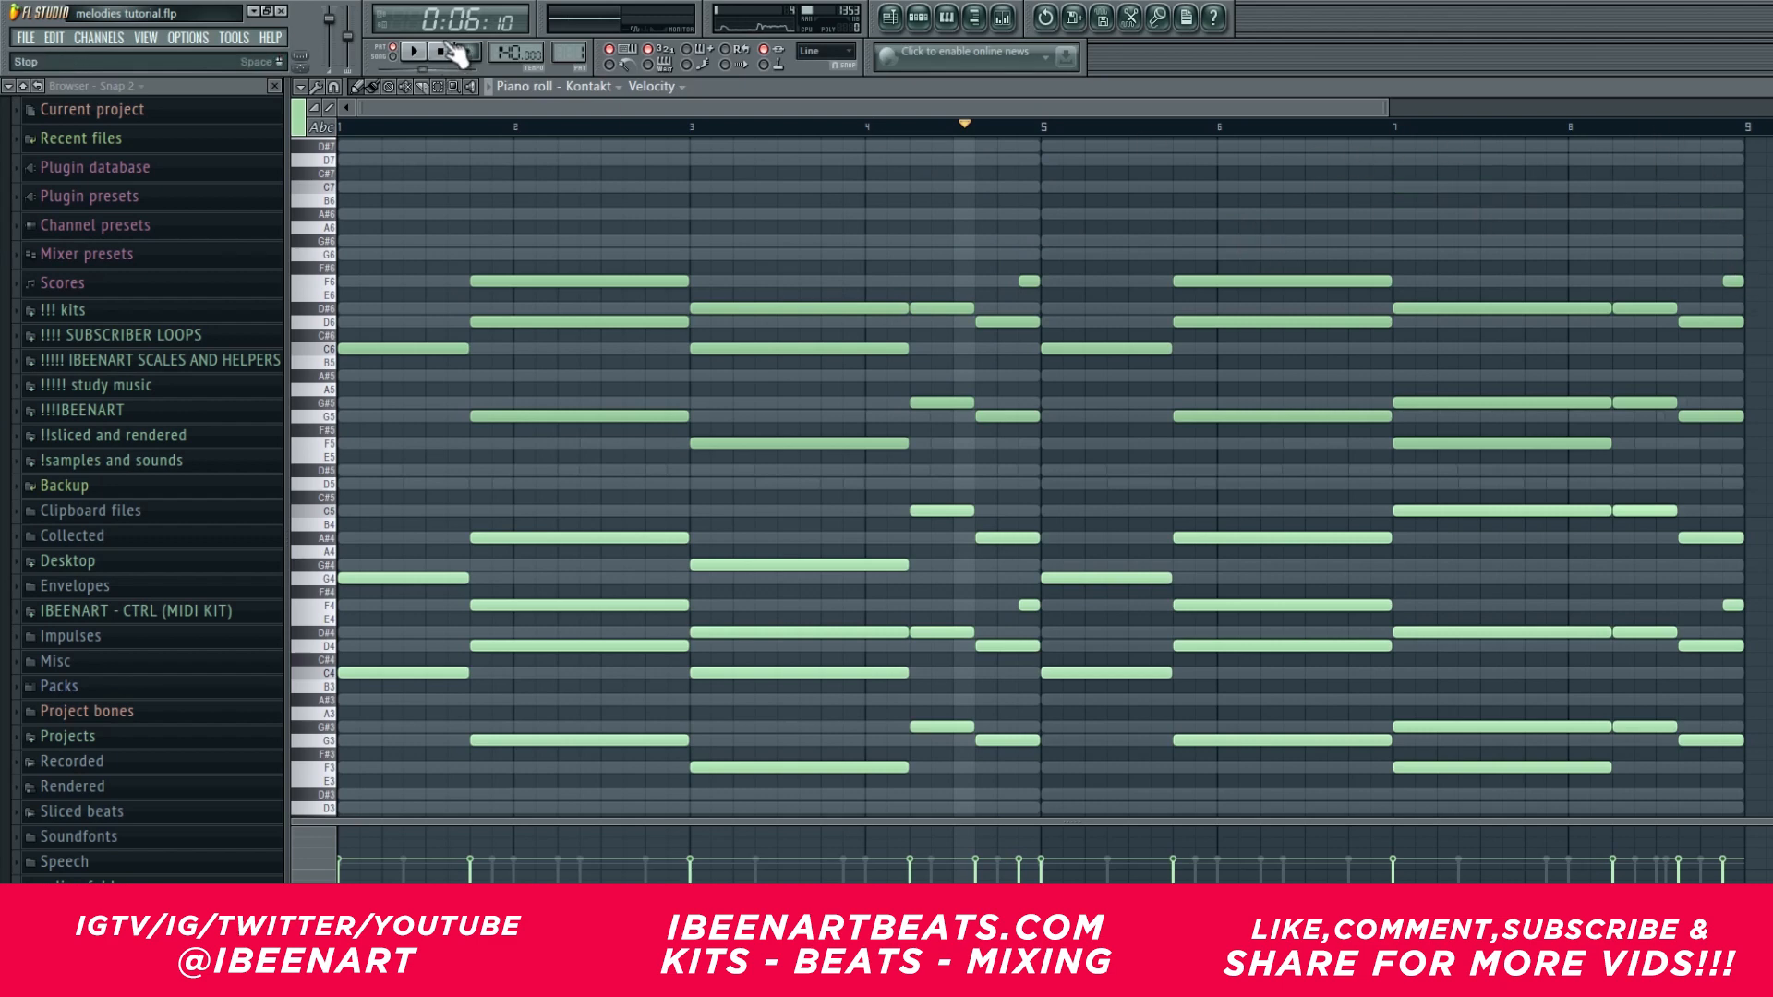
click(444, 50)
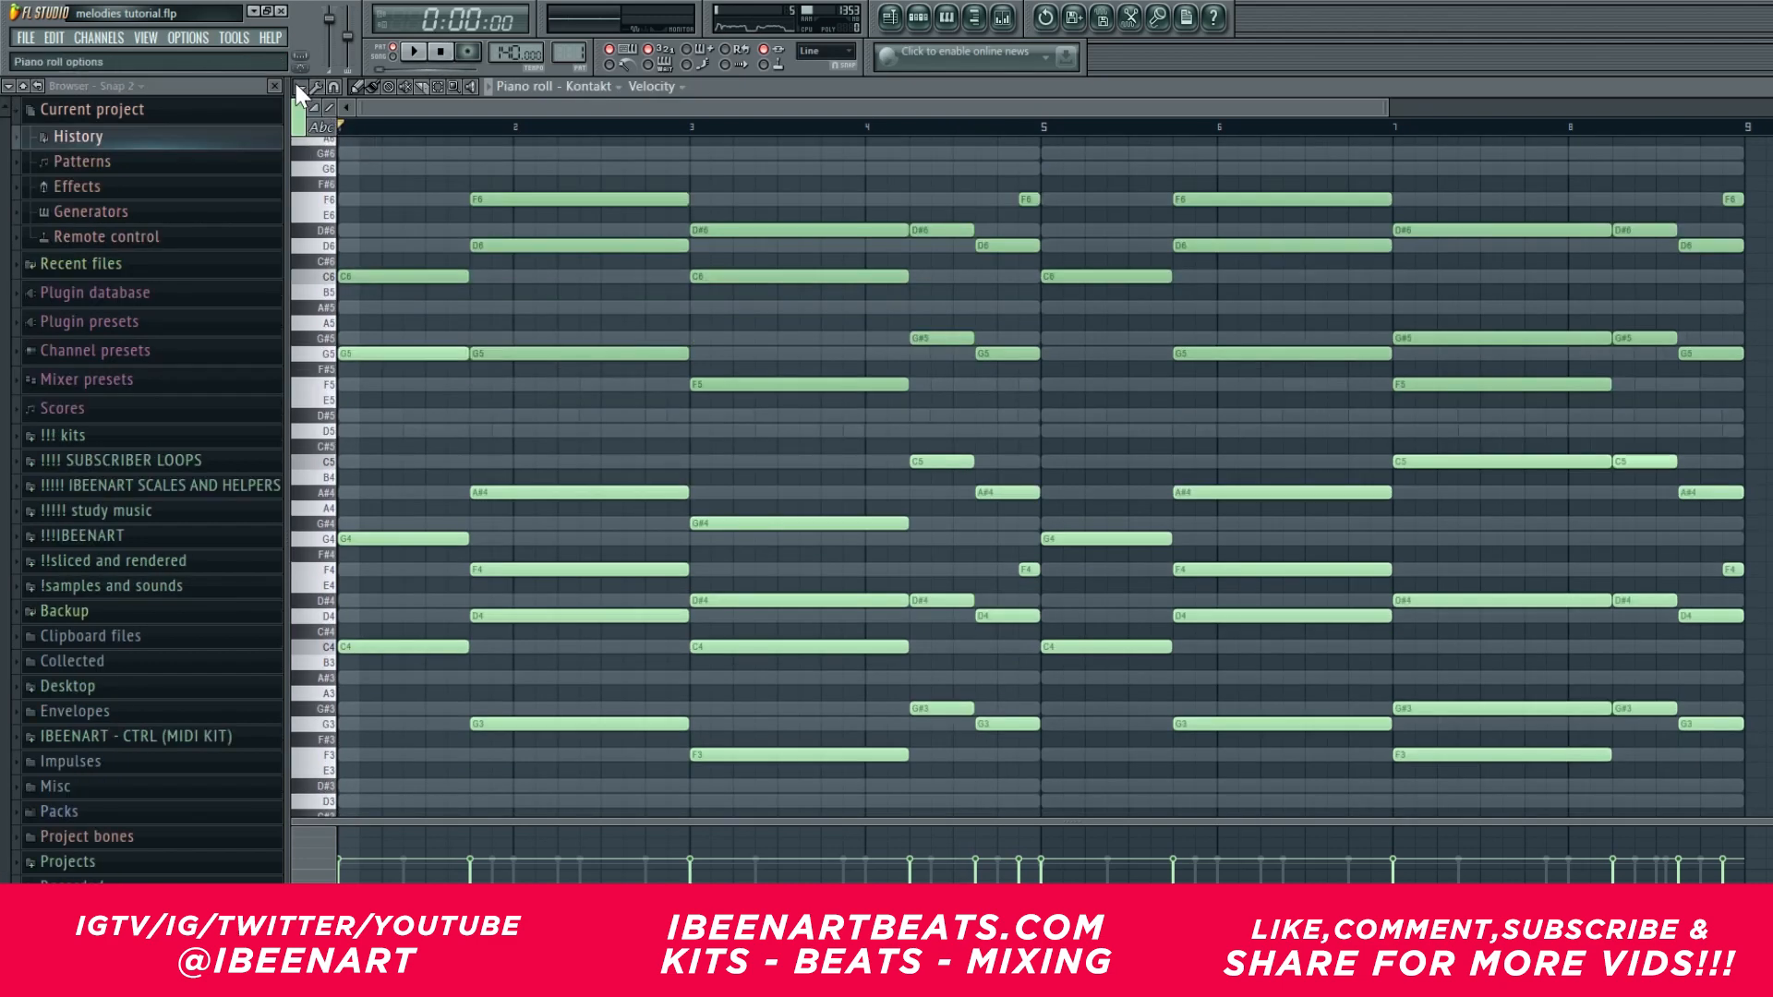
click(96, 73)
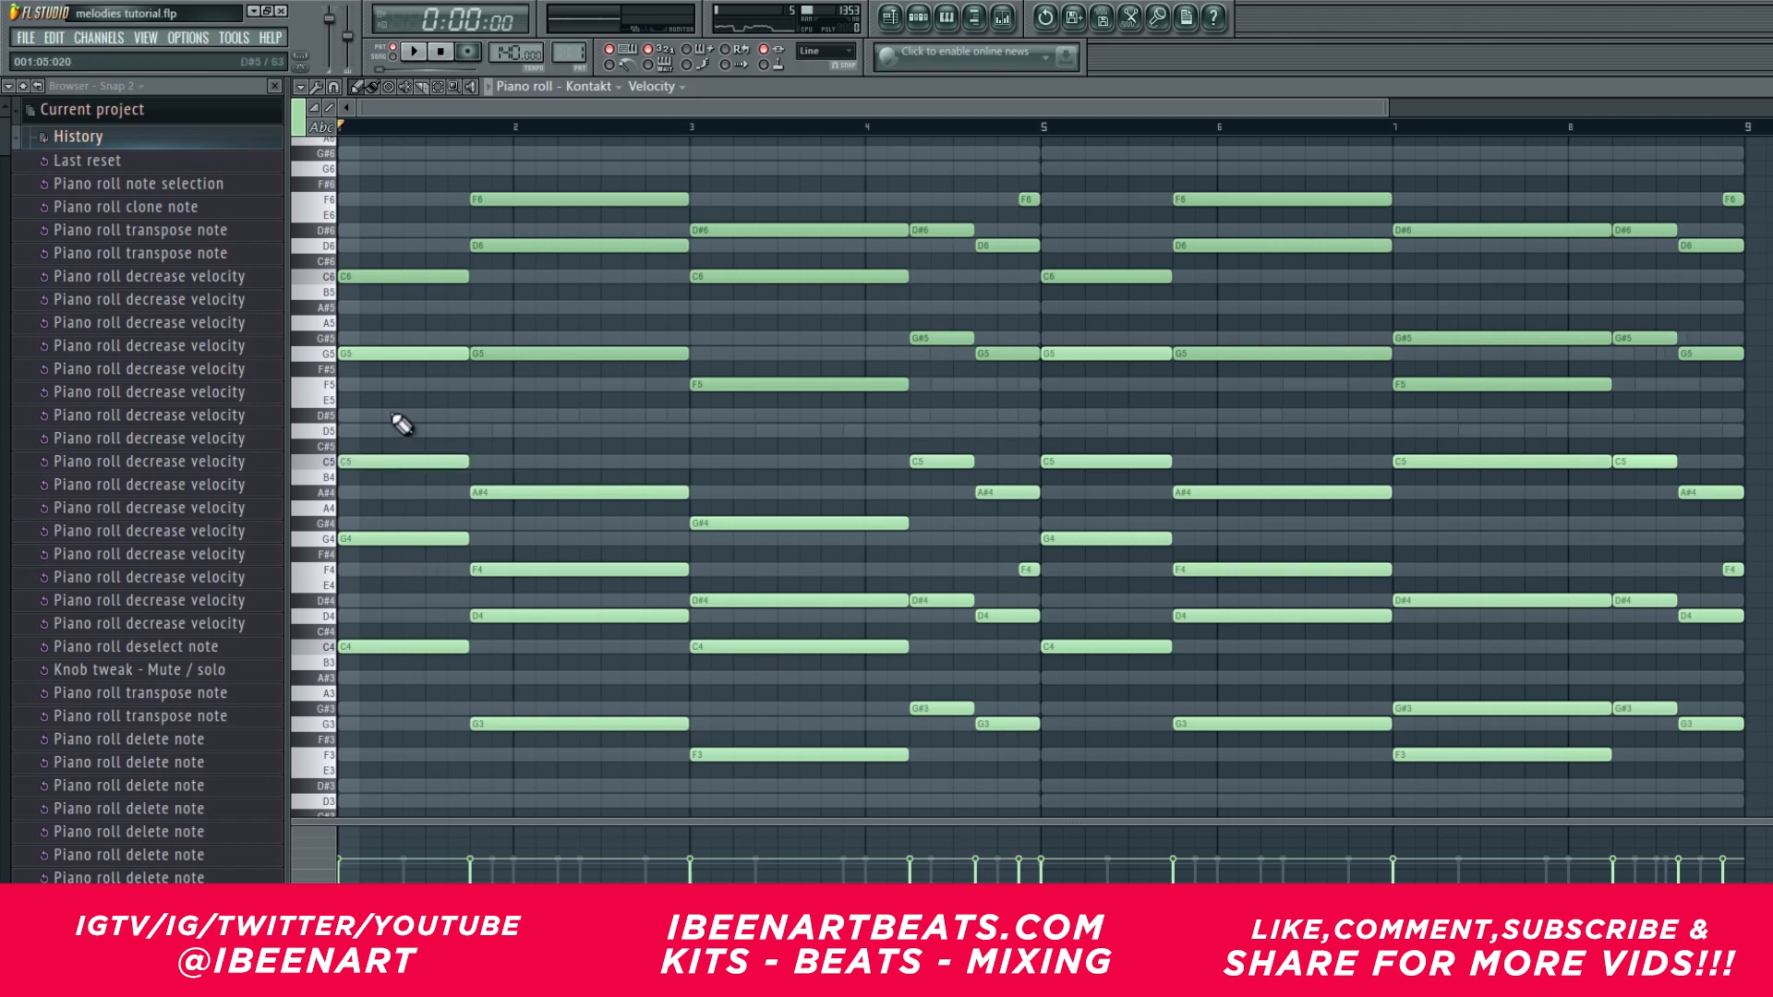
Load Fruity Parametric EQ 2 on the master track and check the pattern's spectrum during playback.
key(space)
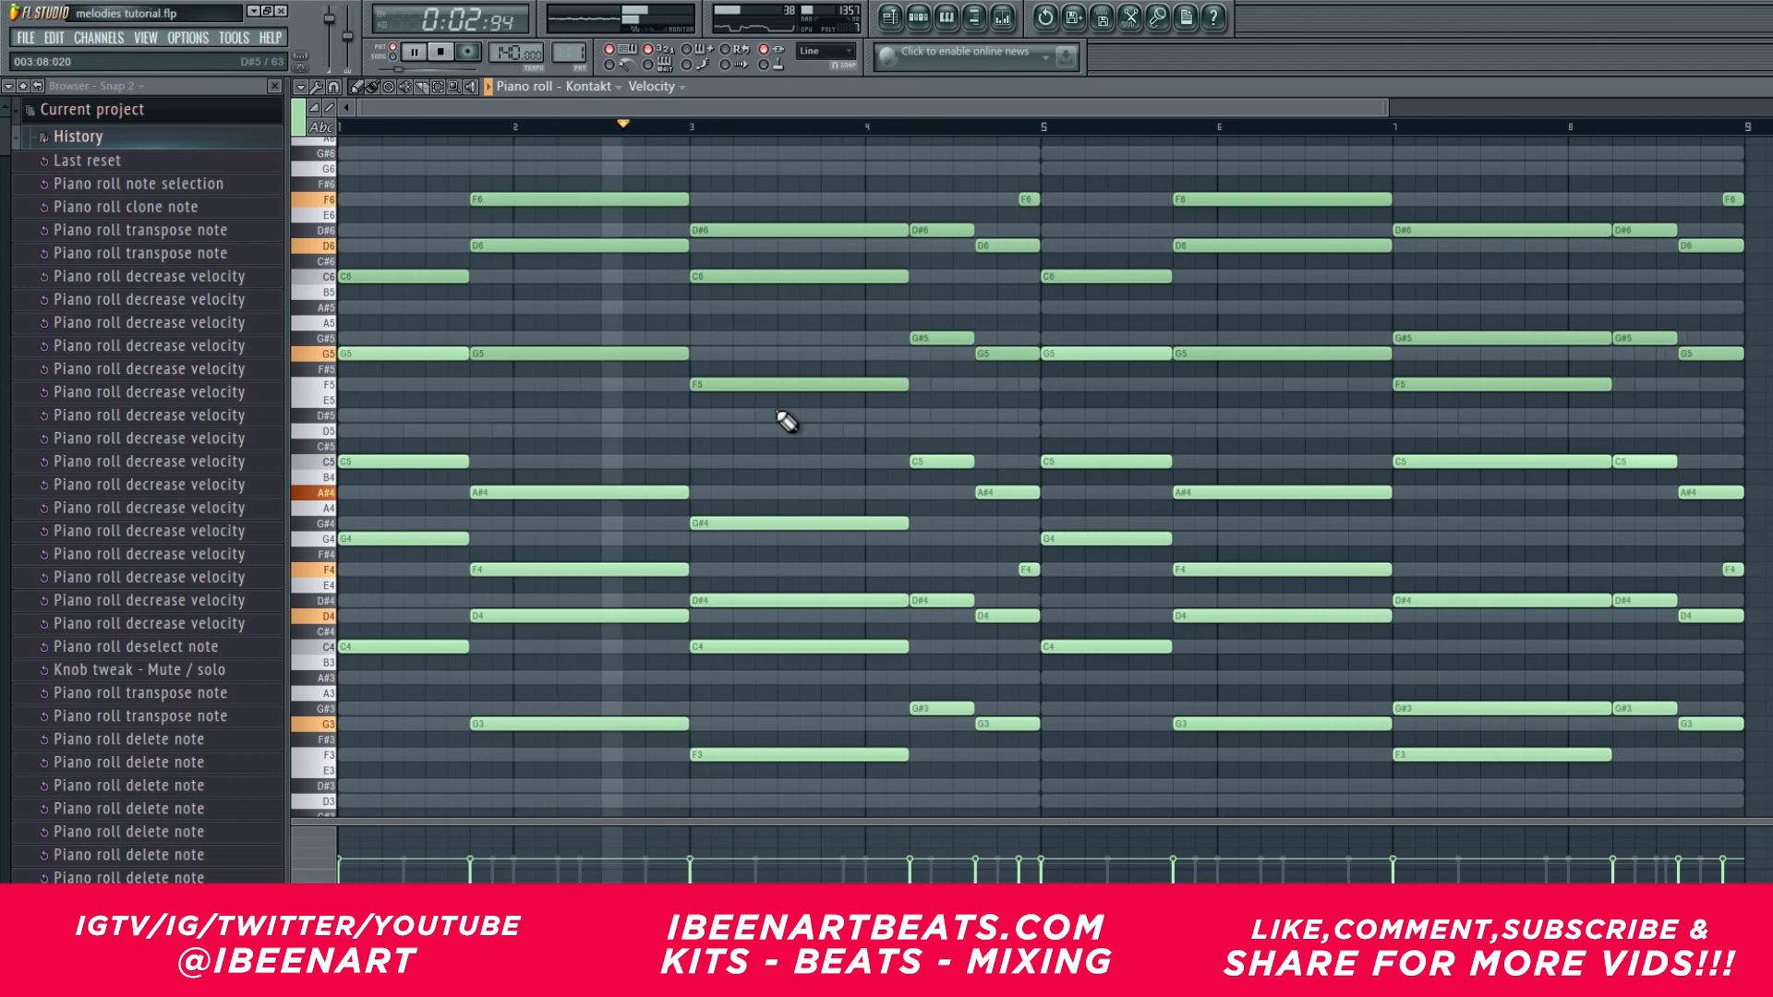
click(1002, 16)
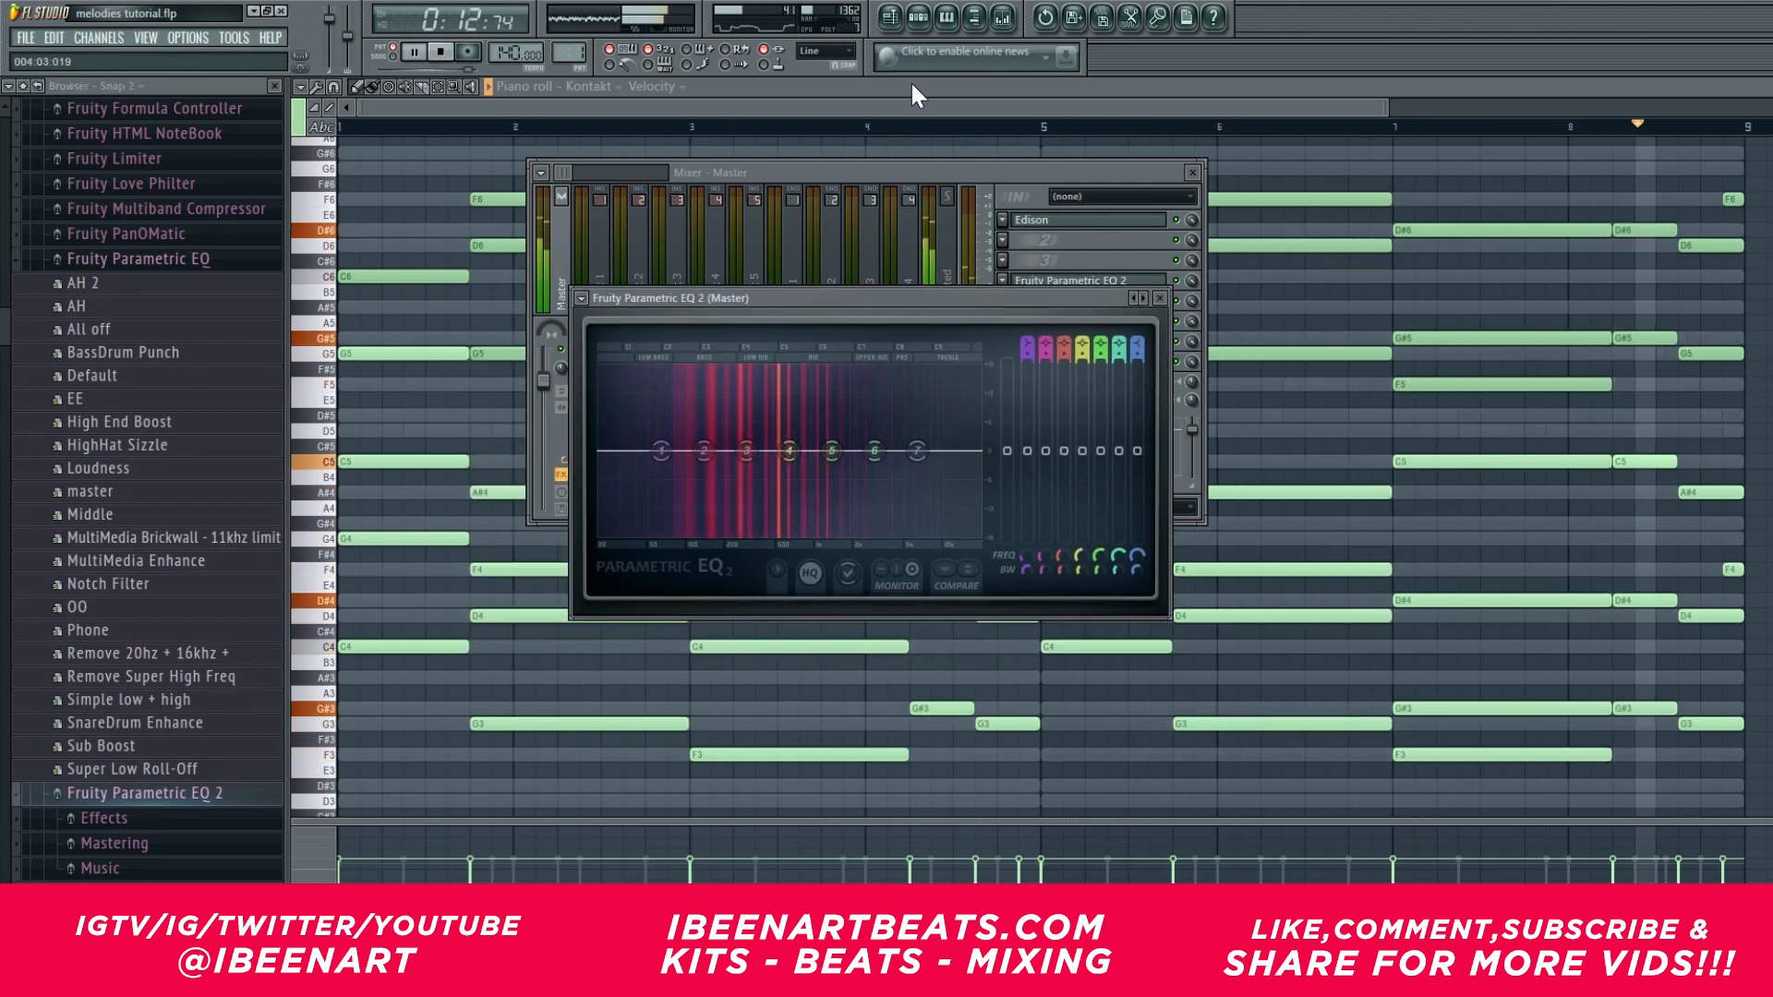
key(space)
click(917, 17)
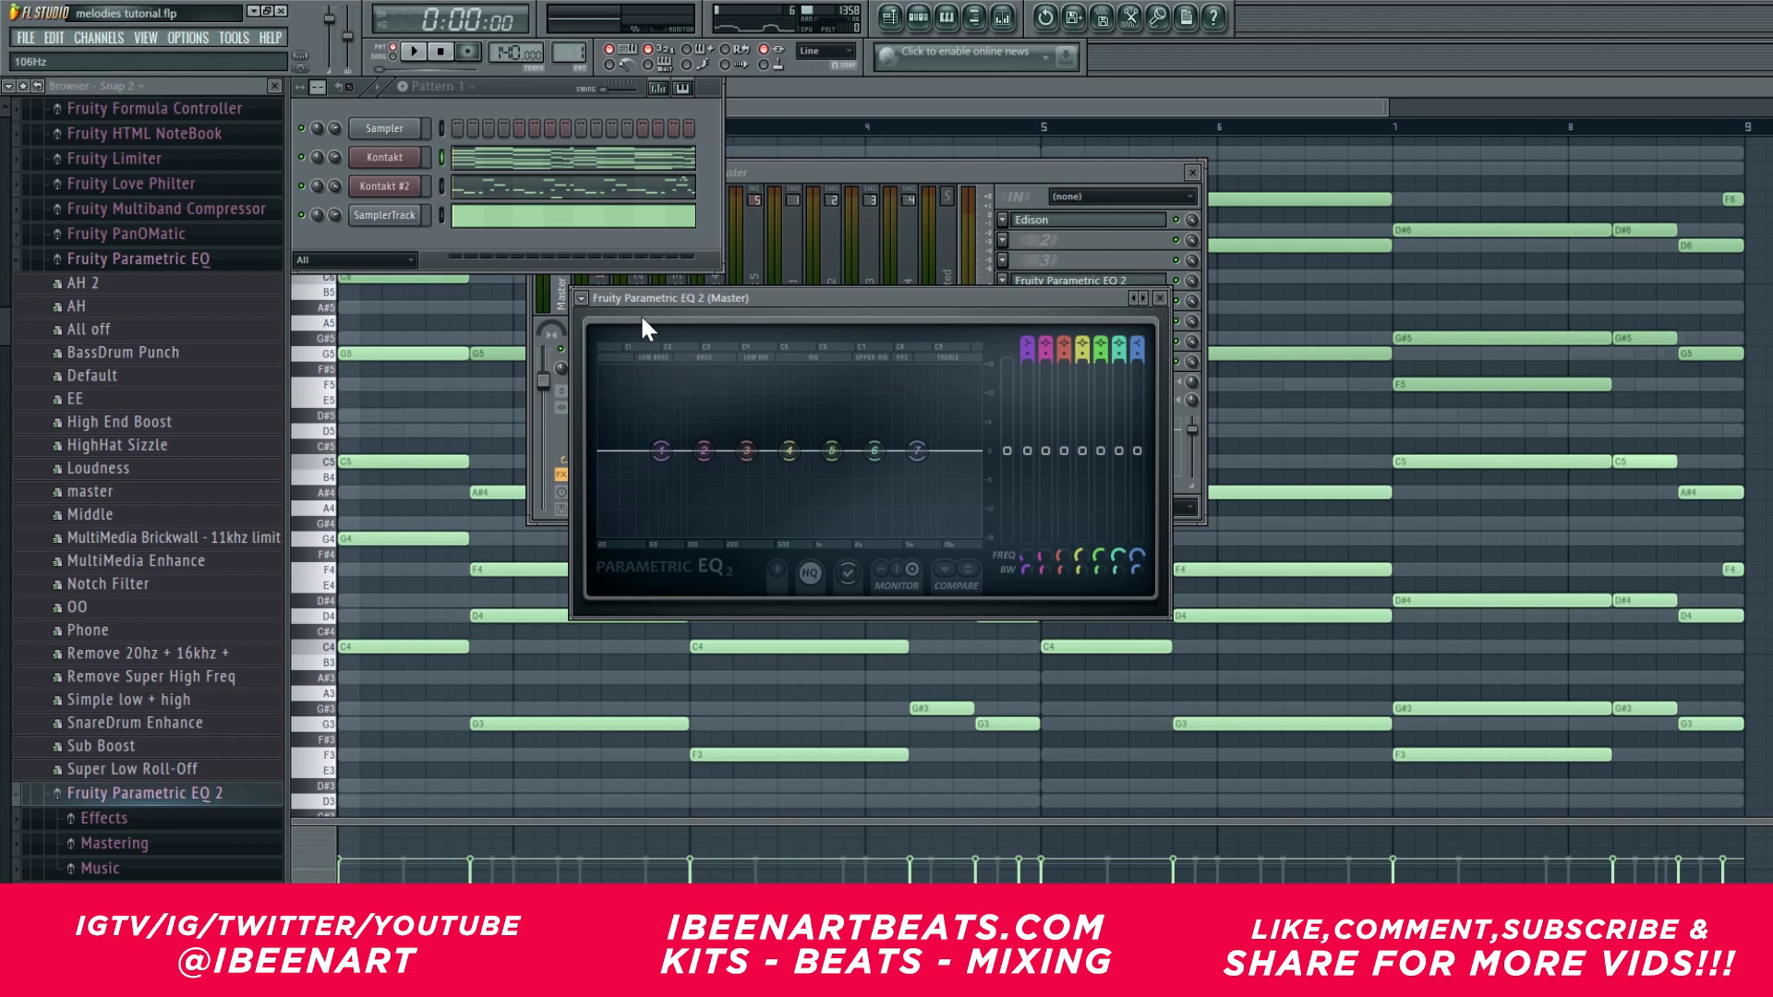
key(space)
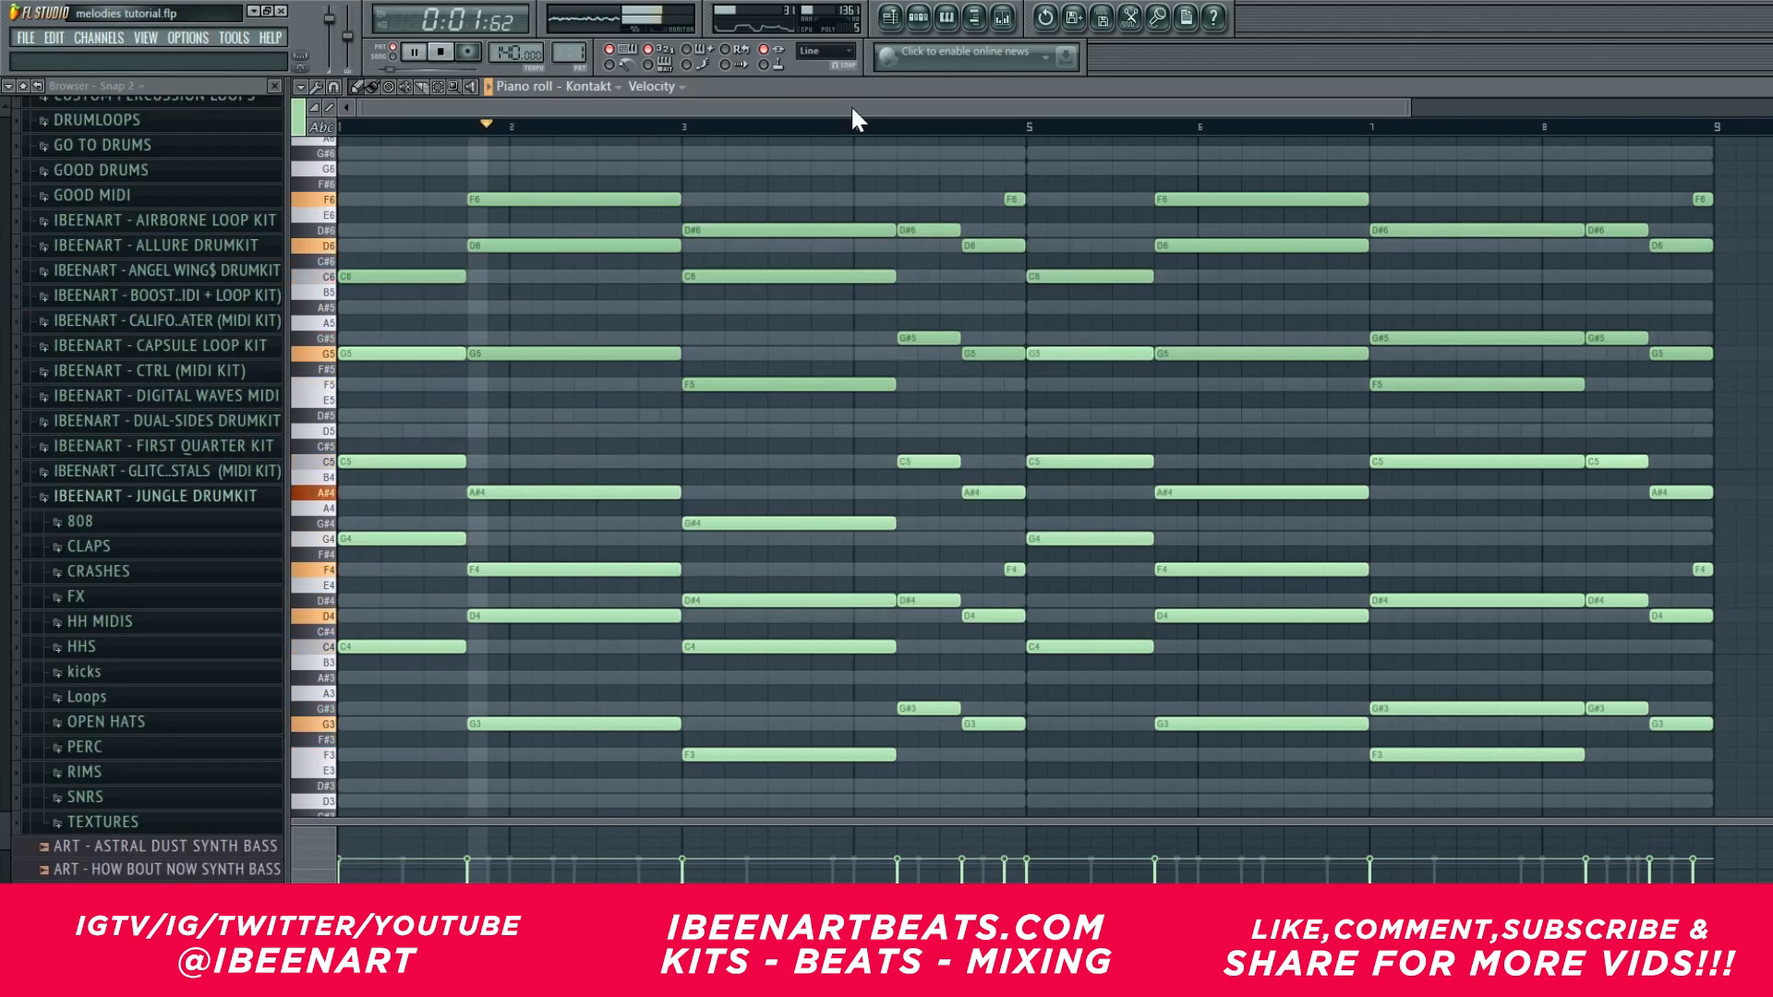
Show the master's Fruity Parametric EQ 2 beside the mixer and toggle the Kontakt #2 channel's mute while the pattern plays.
key(F6)
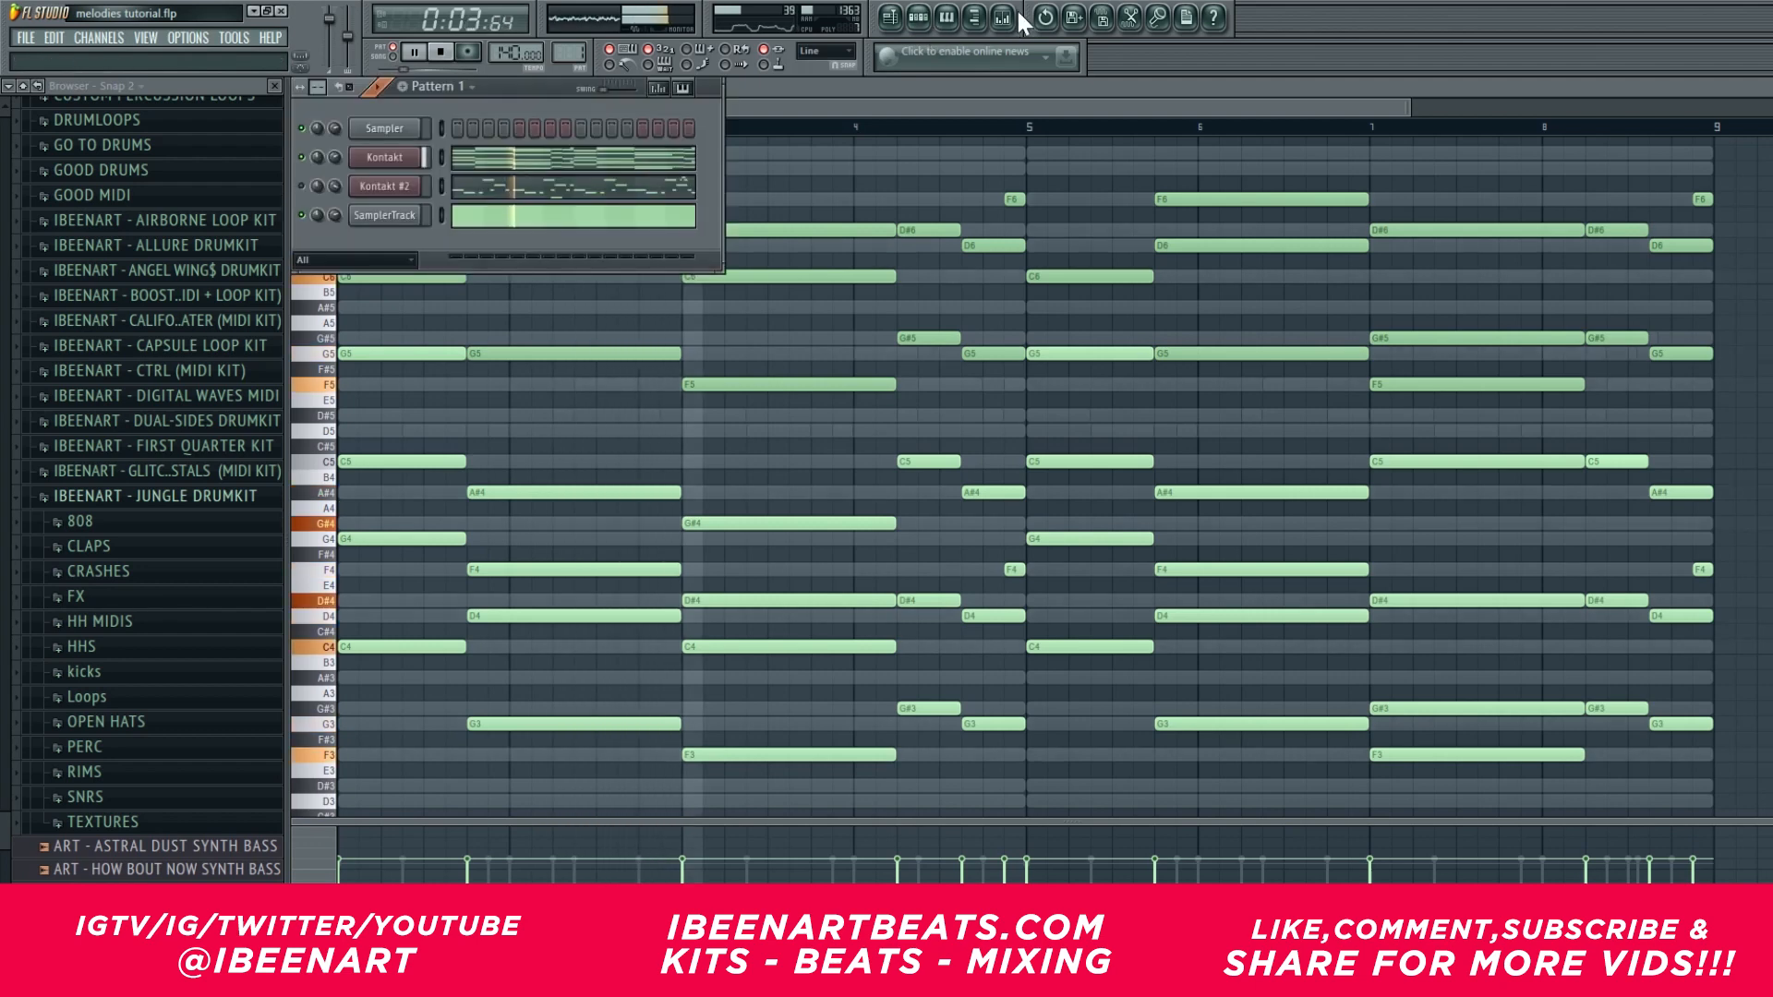
click(1004, 16)
click(1069, 283)
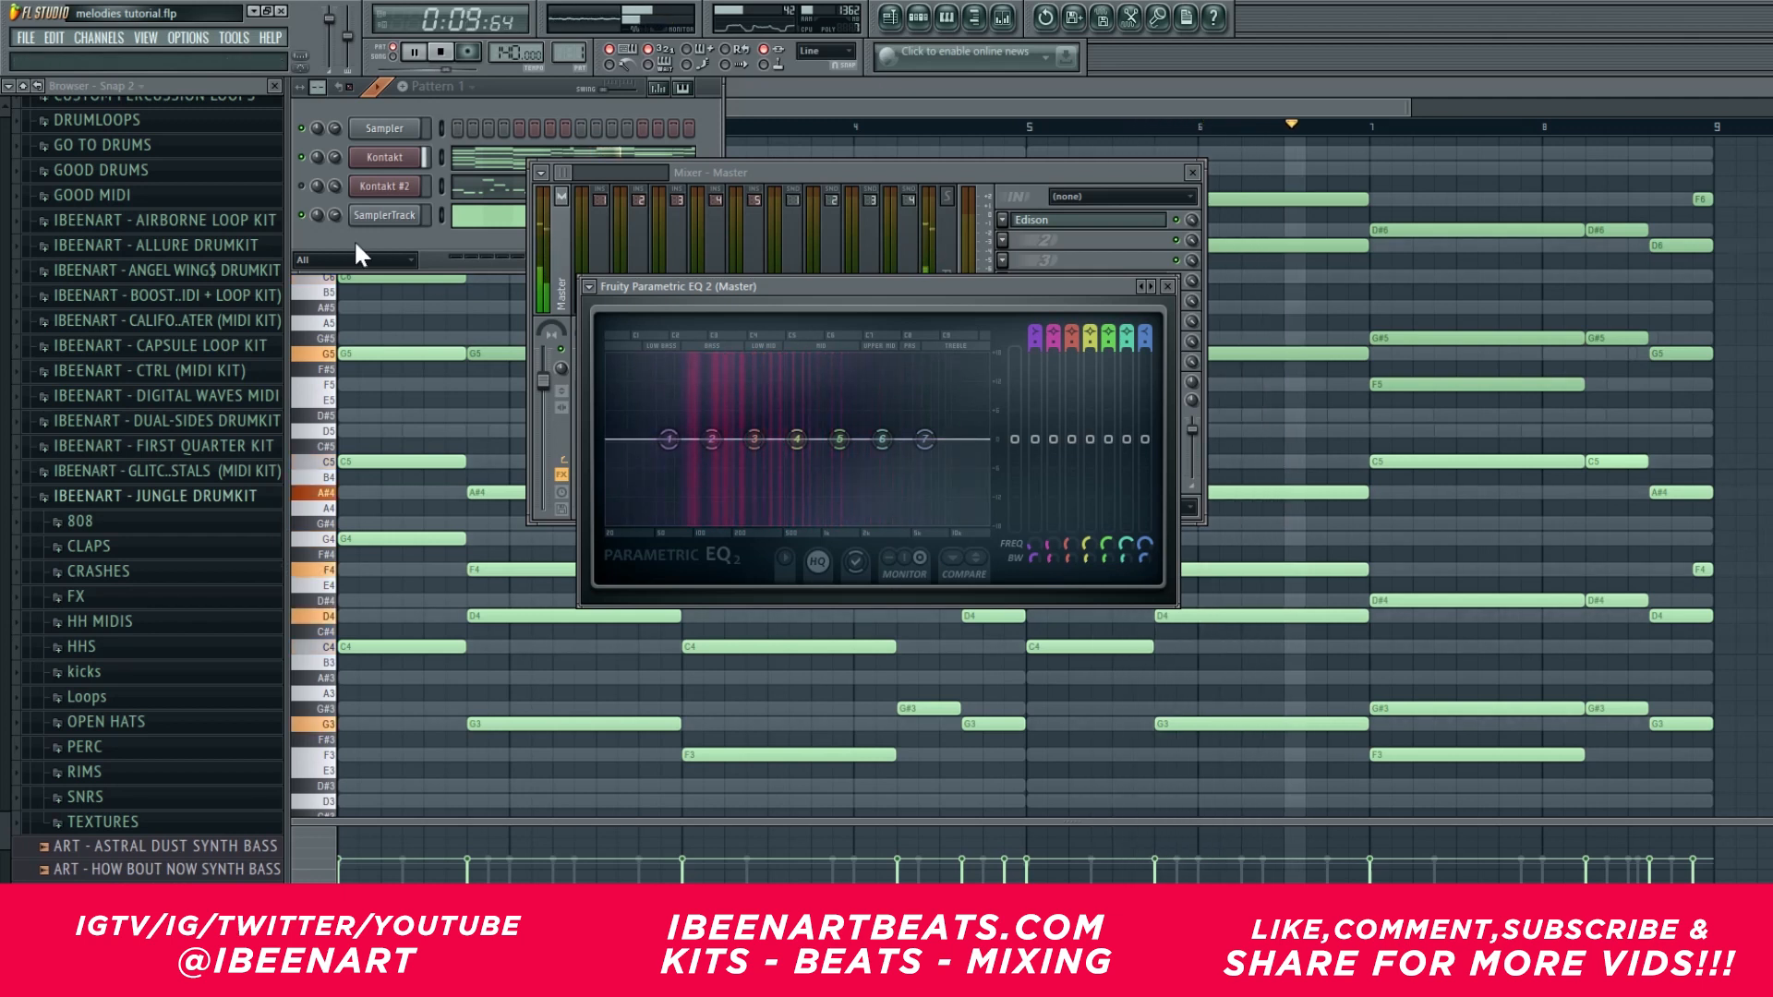
click(304, 184)
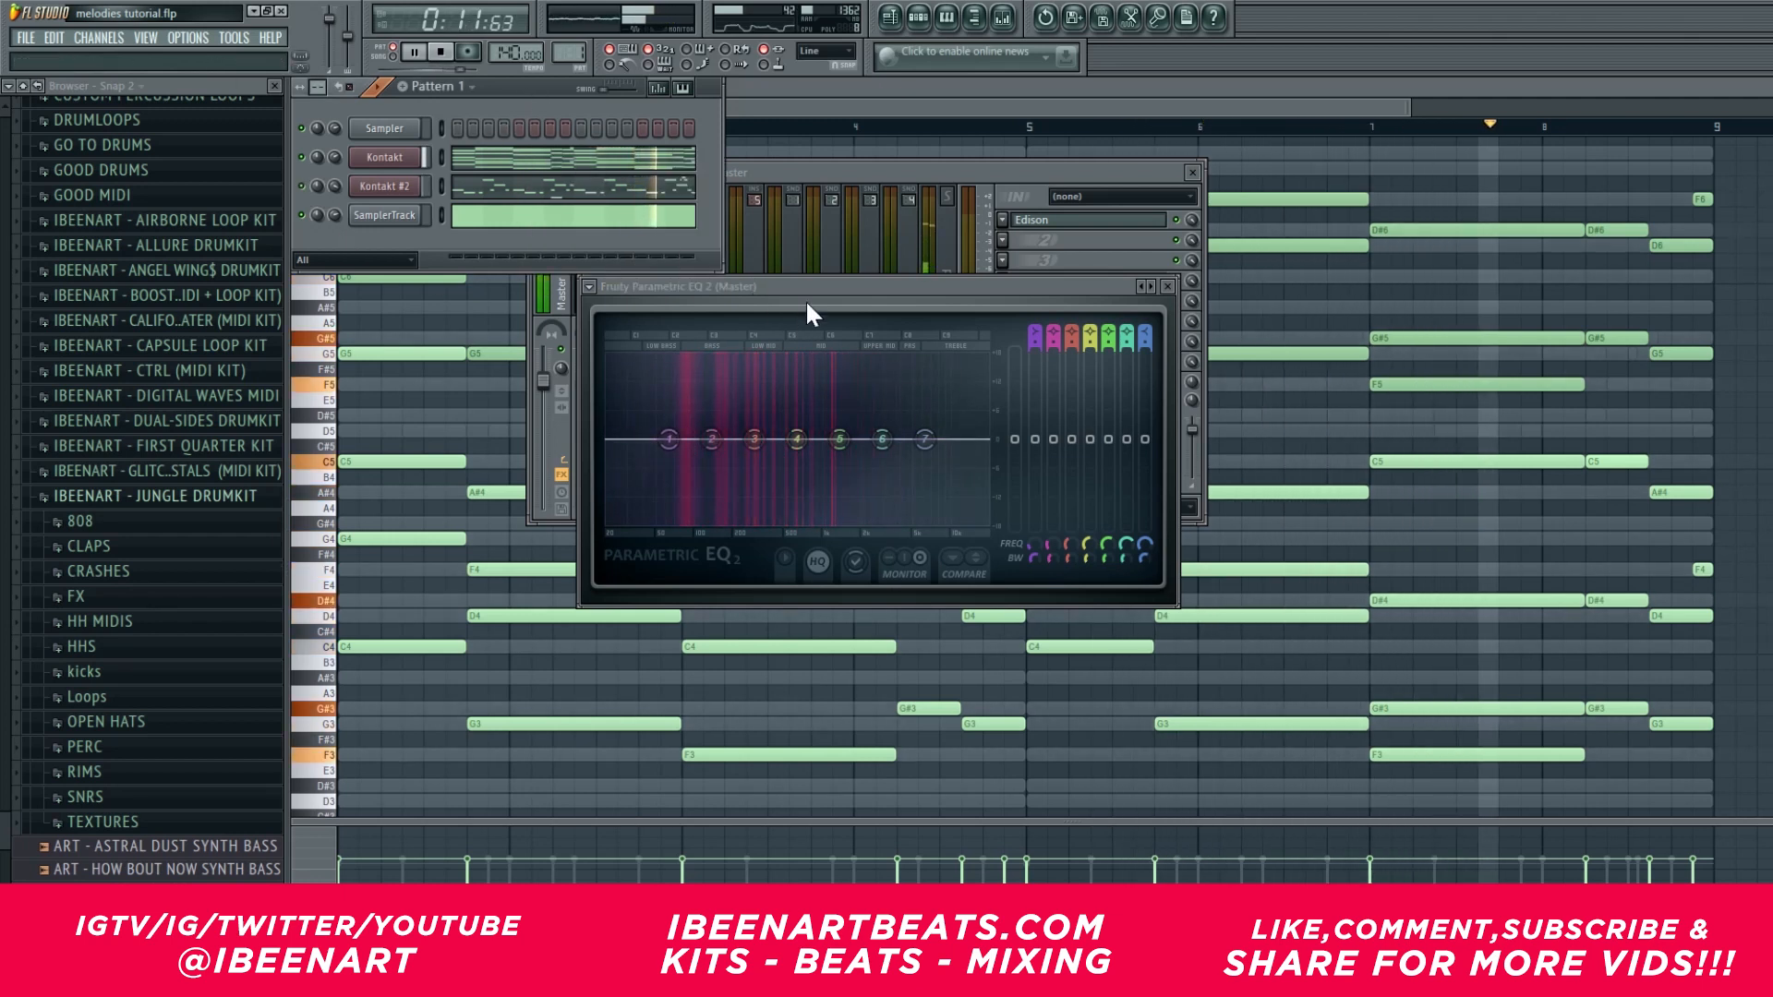
drag(828, 287, 1364, 297)
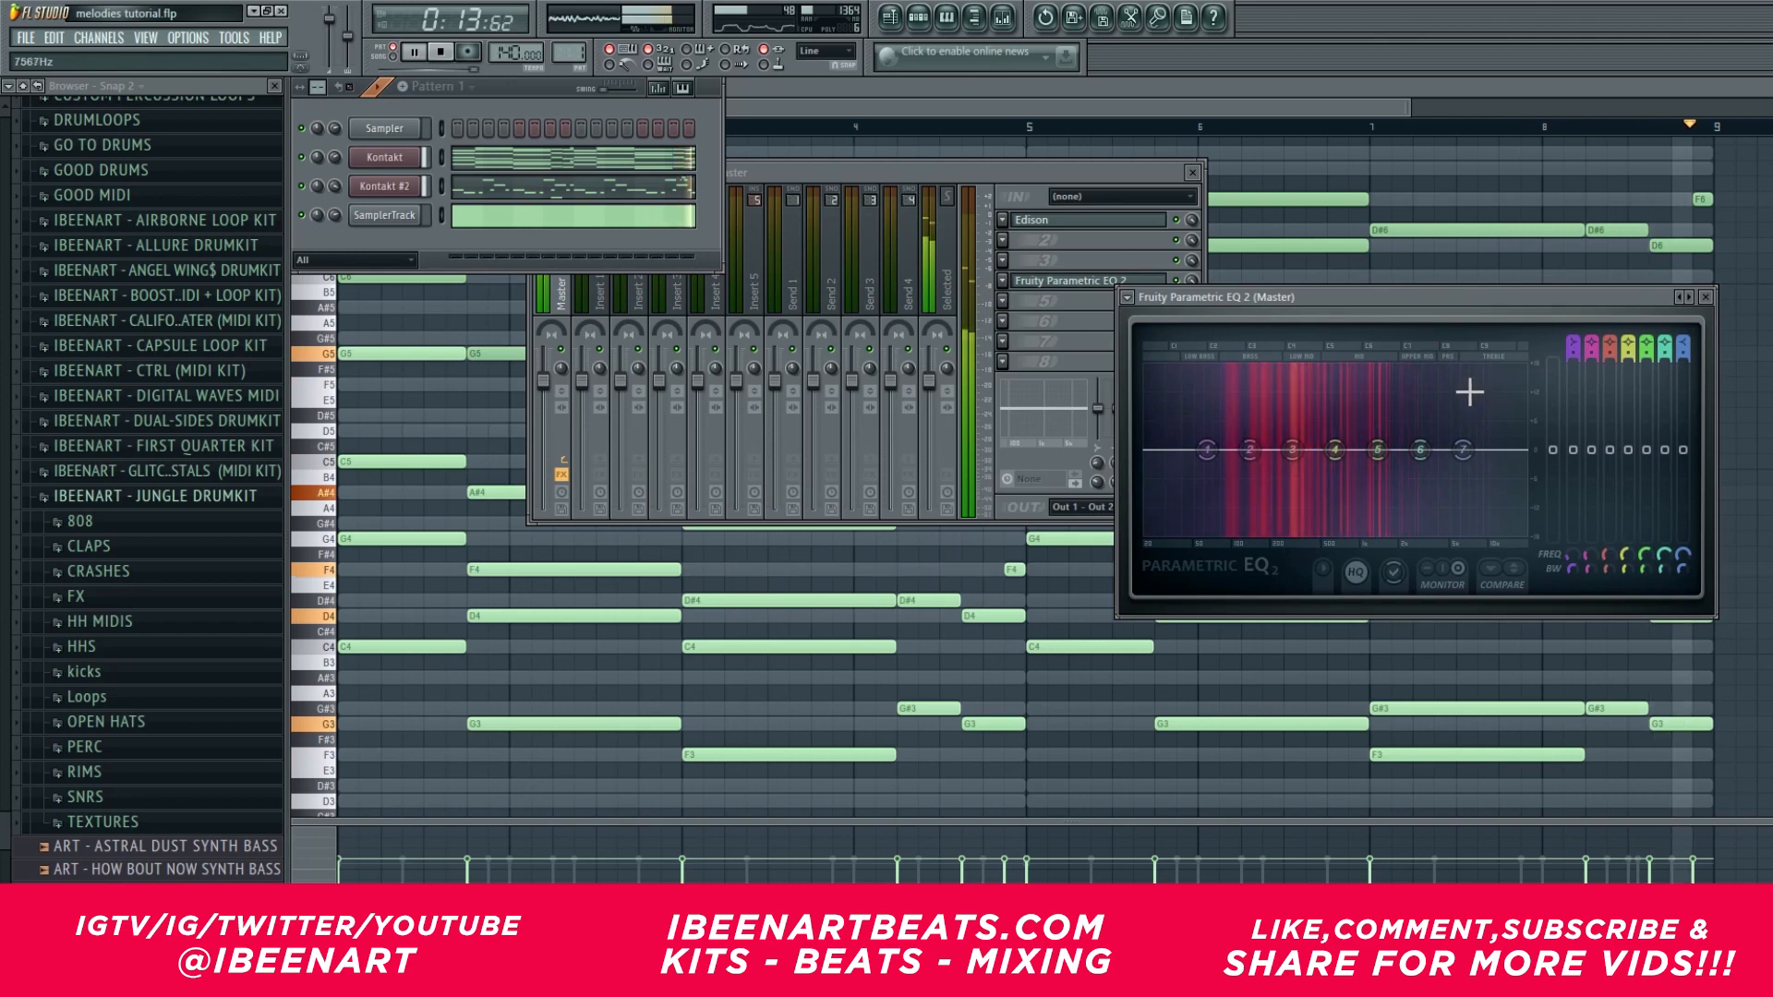